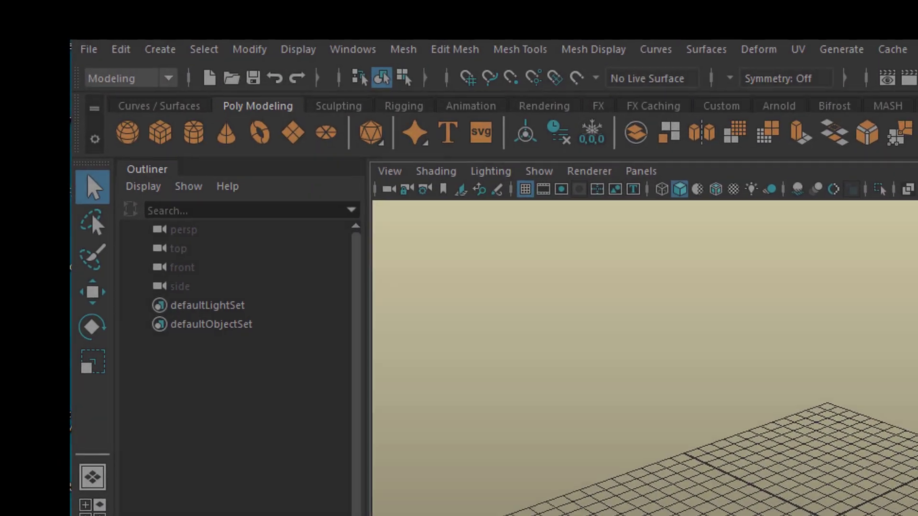
Change the menu set from Modeling to FX and glance through the nParticles menu without choosing anything
left_click(167, 78)
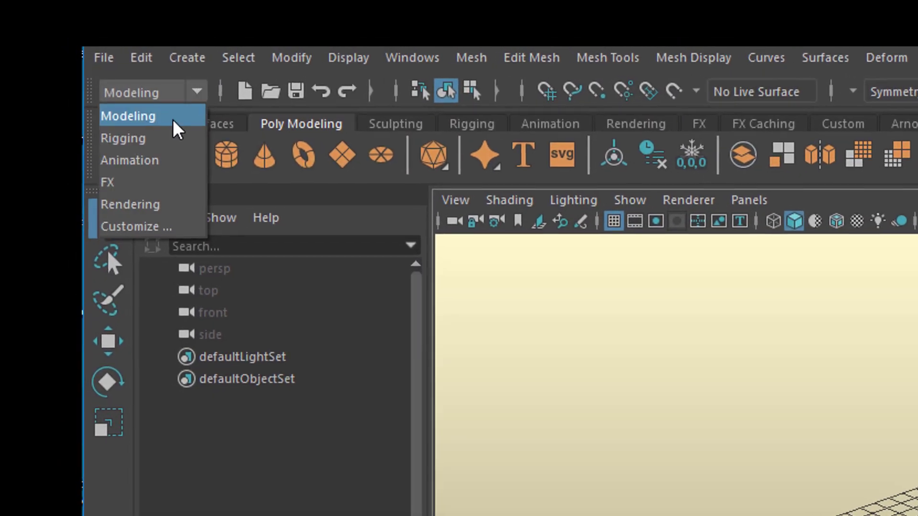
left_click(157, 182)
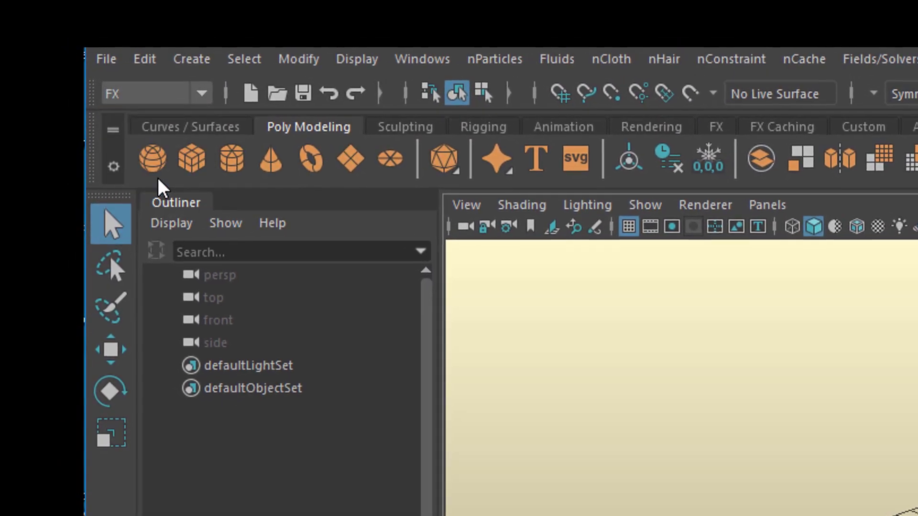
left_click(492, 61)
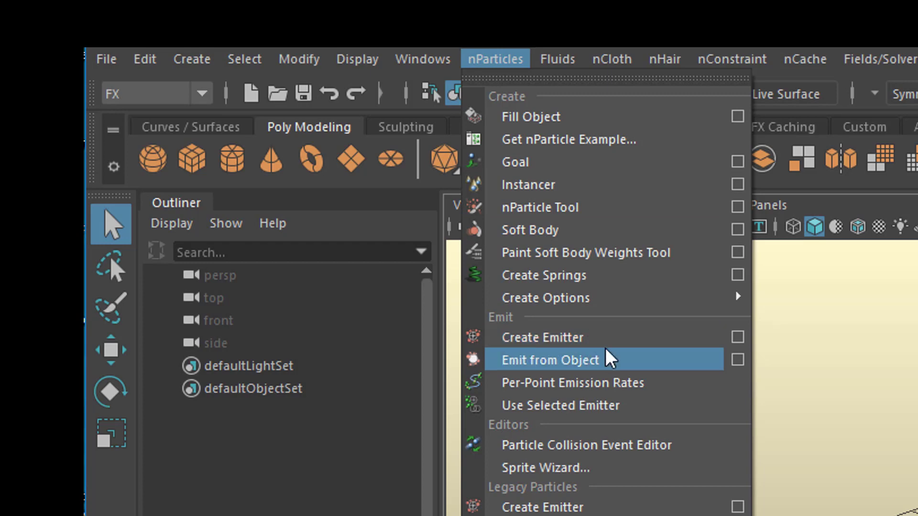
key("Escape")
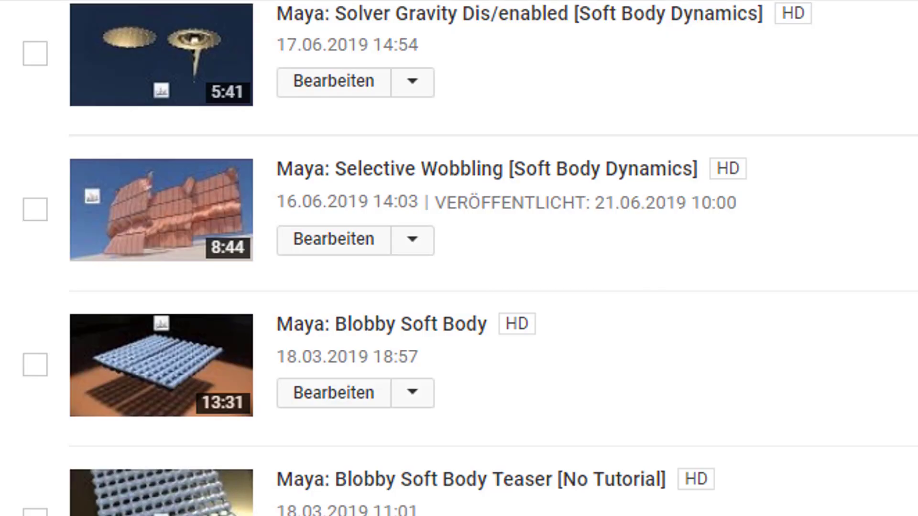
Scroll the YouTube Studio uploads down past the earlier nParticles and MASH tutorials
scroll(459, 258, "down", 10)
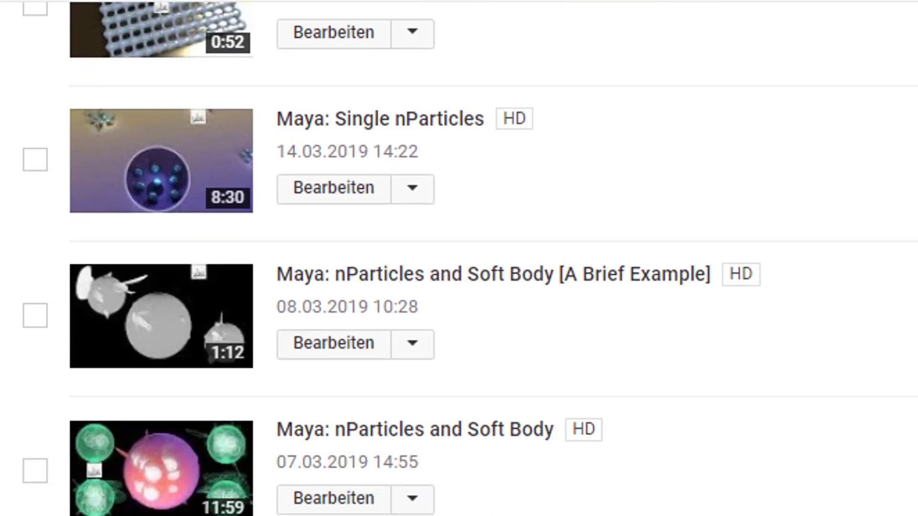
scroll(459, 258, "down", 5)
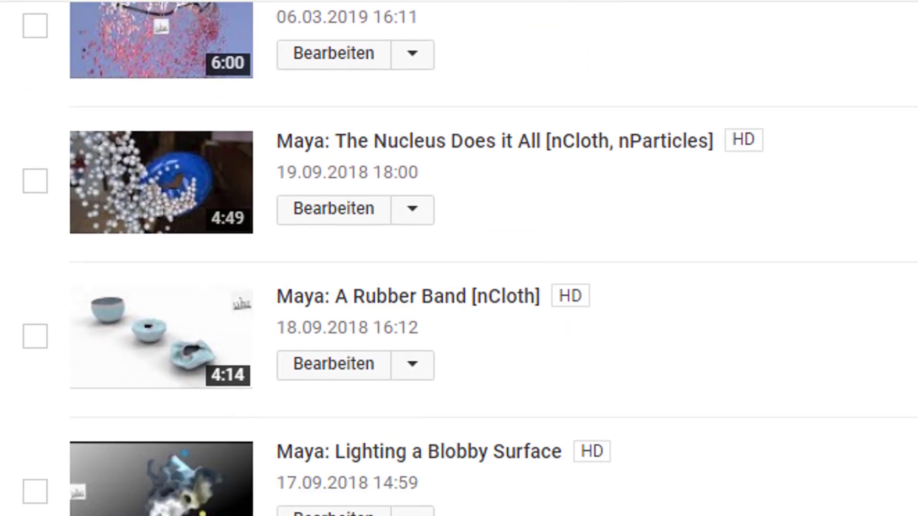
scroll(459, 258, "down", 10)
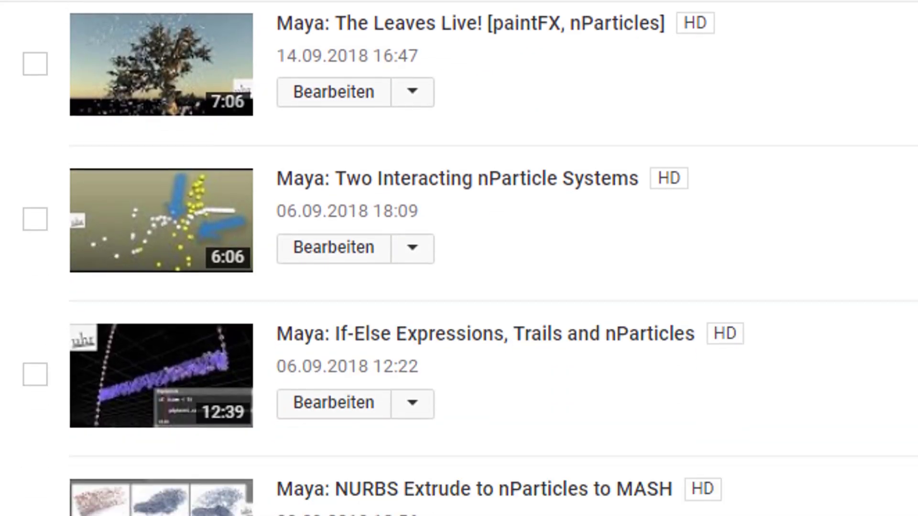
scroll(459, 258, "down", 10)
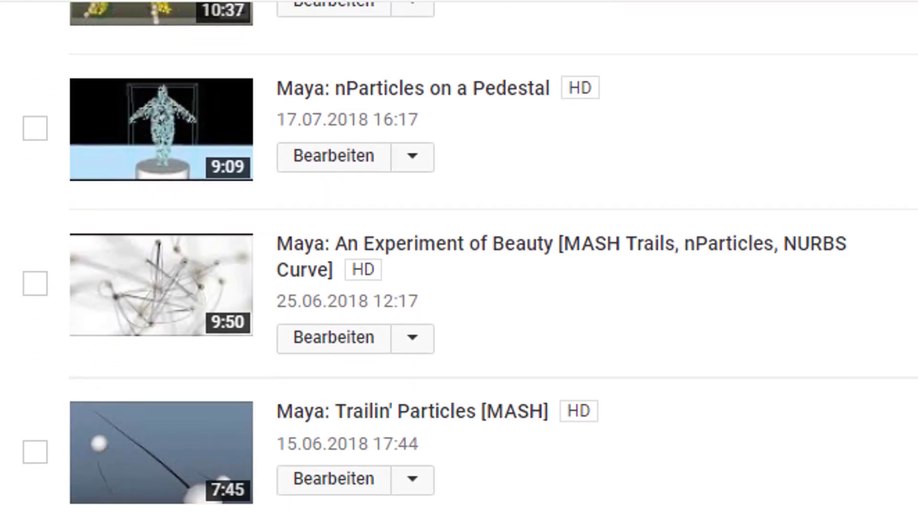
scroll(459, 258, "down", 8)
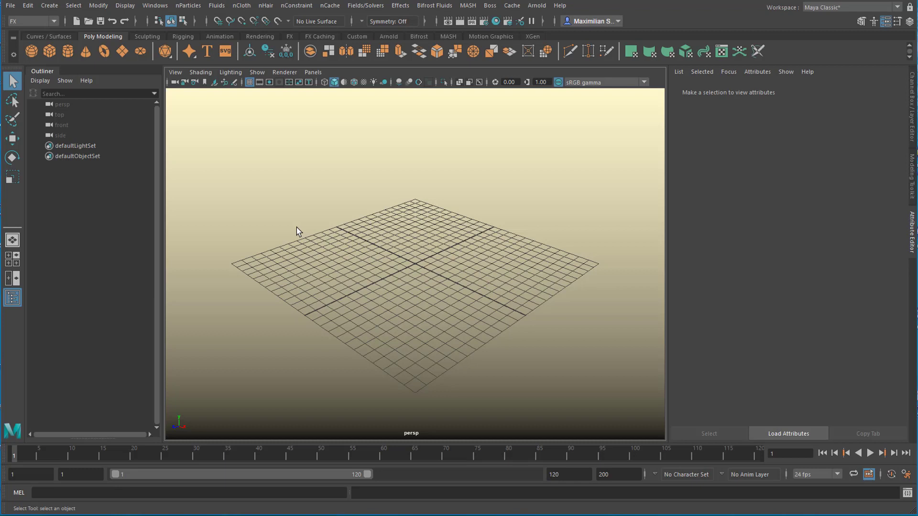
left_click(157, 6)
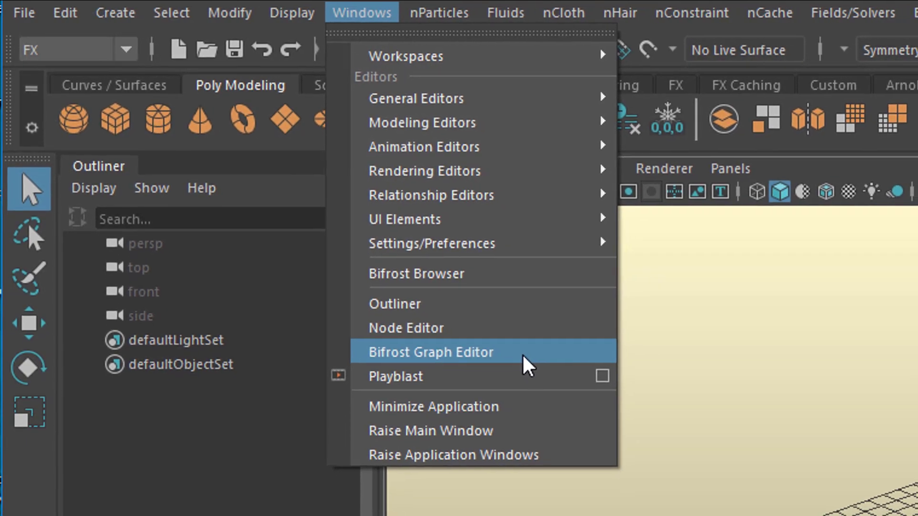
left_click(530, 360)
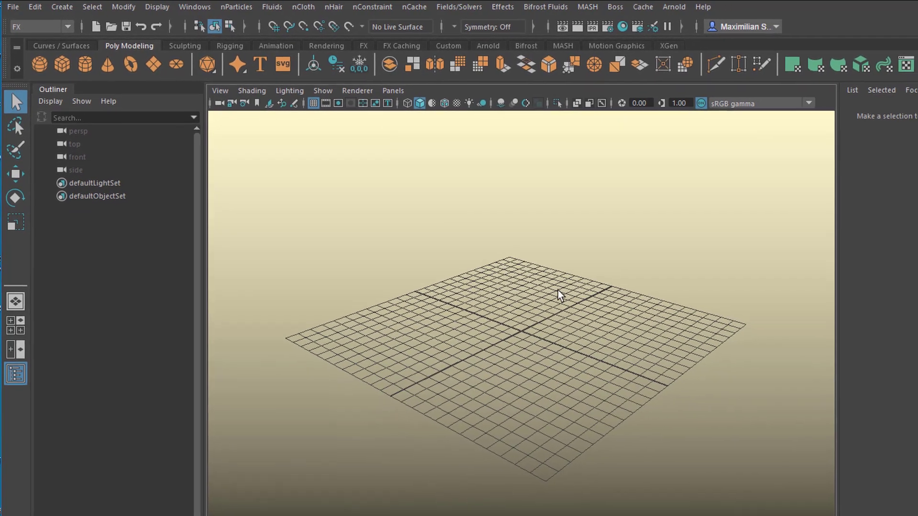
left_click_drag(559, 293, 405, 271, "alt")
scroll(405, 271, "up", 3)
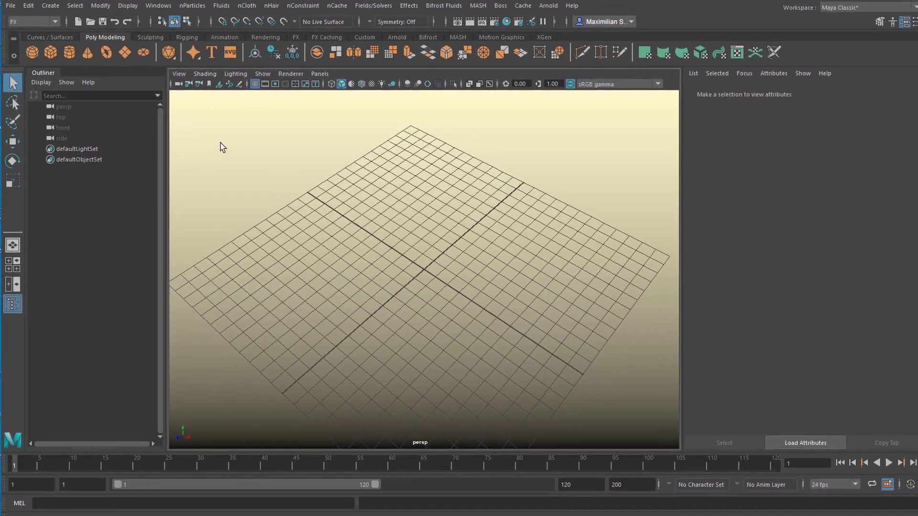
Create a Super Shape at the grid origin and show its polySuperShape1 construction settings
right_click(188, 48)
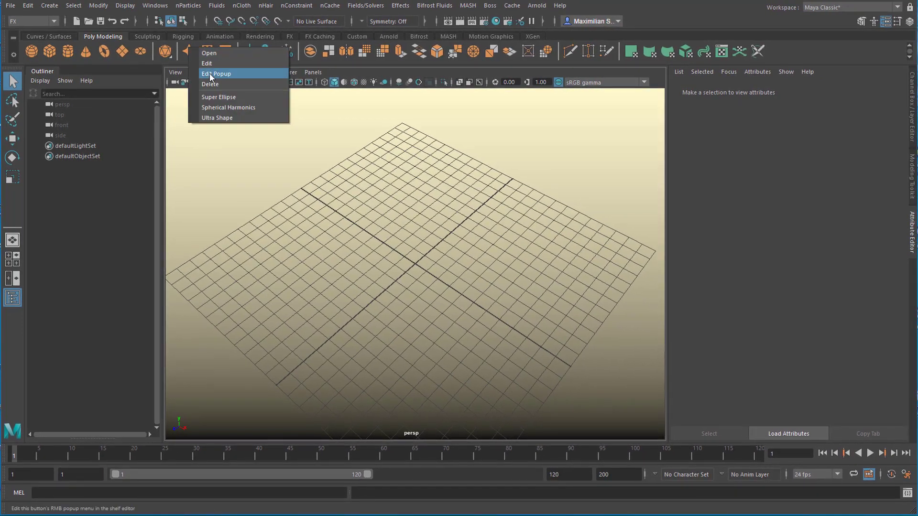
left_click(218, 95)
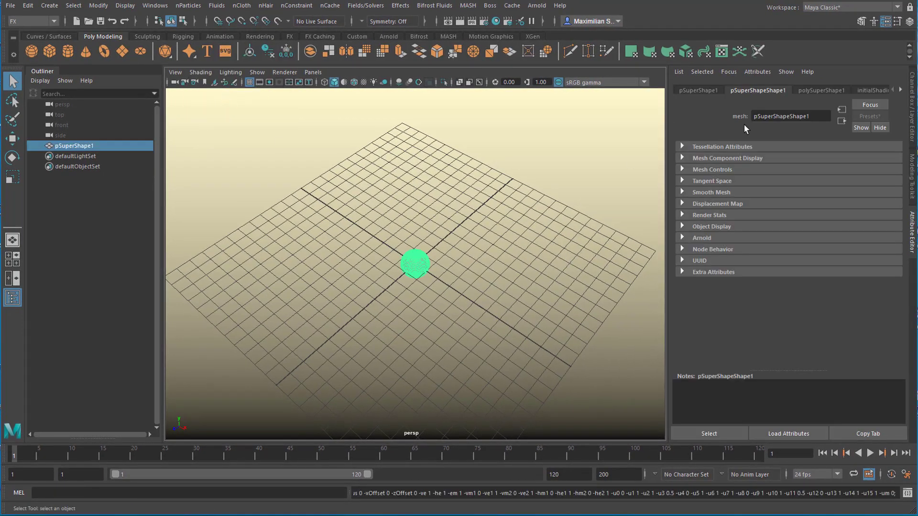
left_click(828, 90)
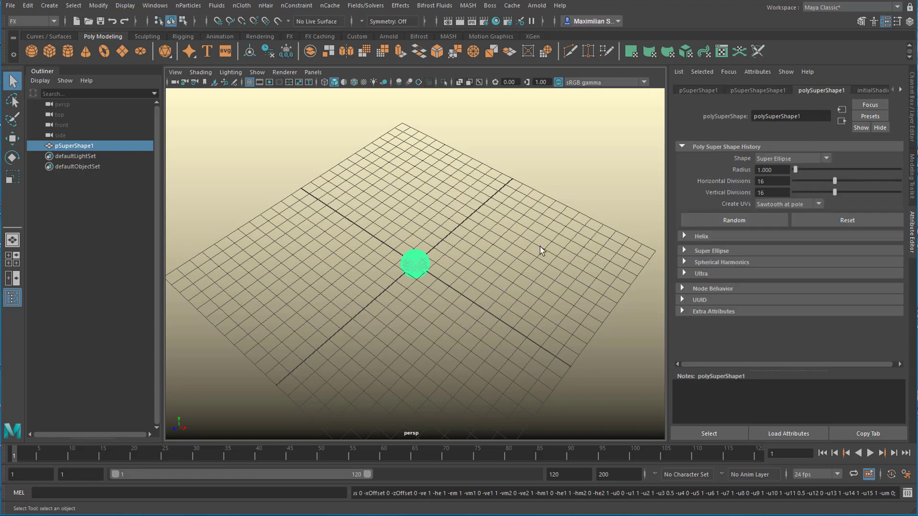
left_click_drag(540, 249, 473, 260, "alt")
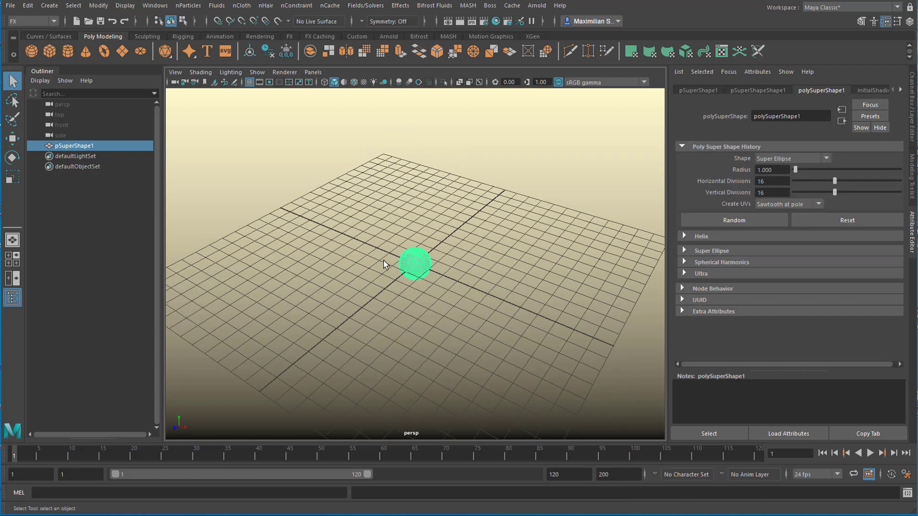
right_click_drag(191, 48, 421, 153)
right_click_drag(451, 299, 526, 307, "alt")
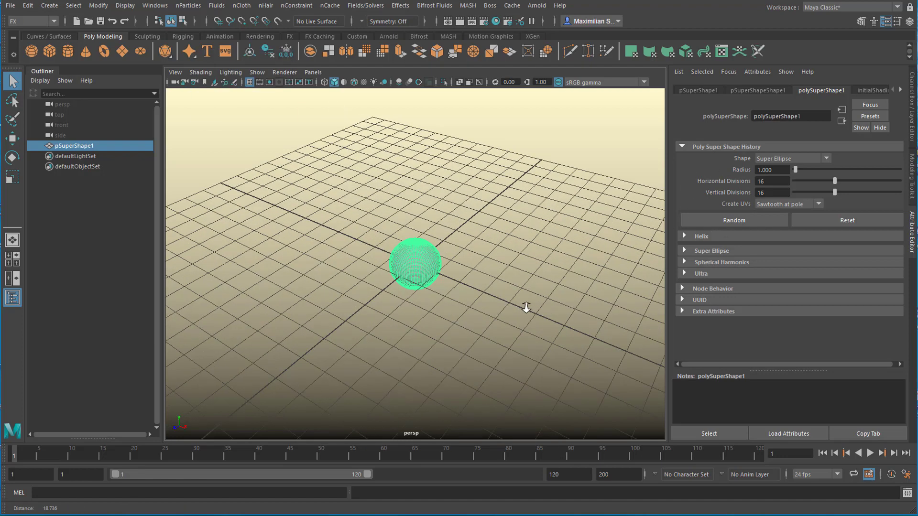
Randomize pSuperShape1 until it takes a spiky star form
left_click(744, 221)
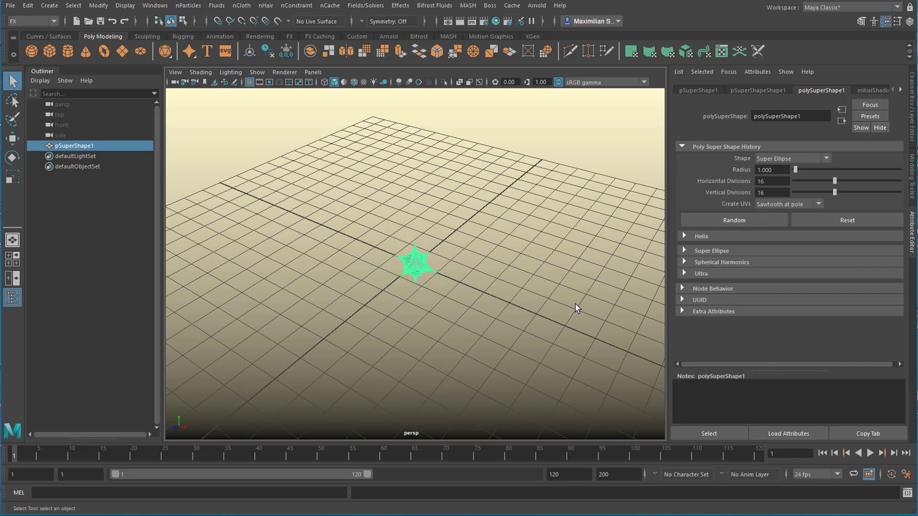
left_click_drag(450, 328, 607, 299, "alt")
left_click(751, 222)
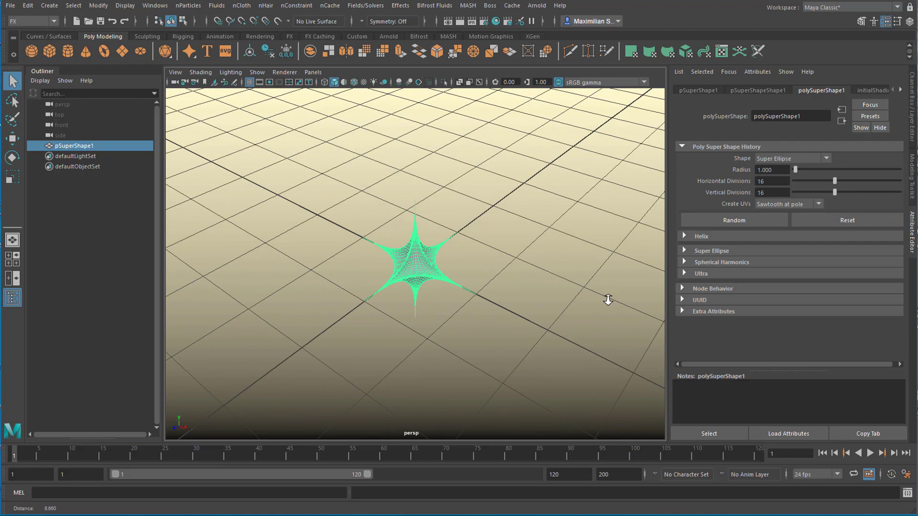
scroll(564, 311, "down", 5)
Drive pSuperShape1's Translate Y with the expression =3*sin(time)
left_click(698, 91)
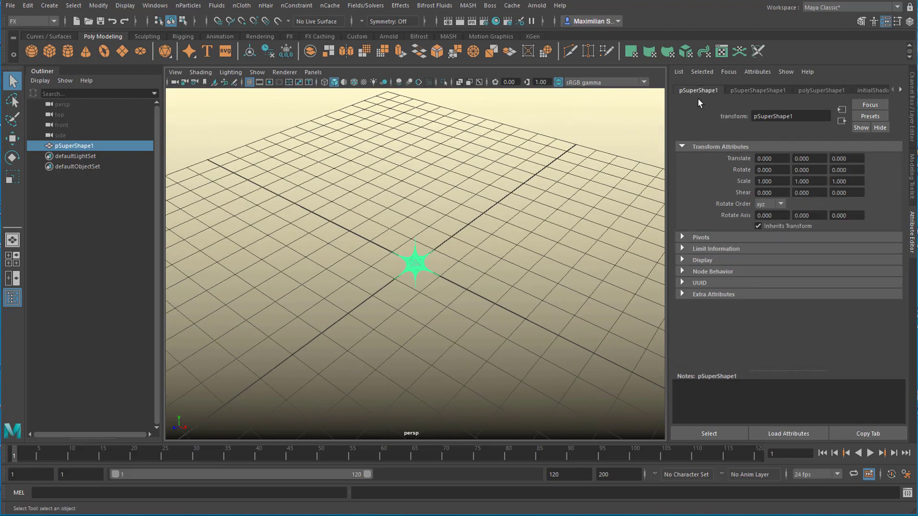
left_click_drag(428, 343, 663, 318, "alt")
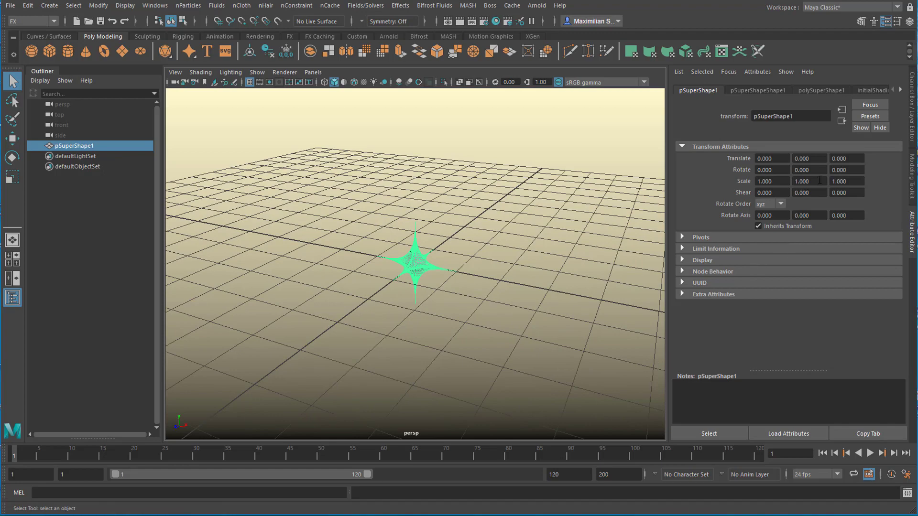
left_click(815, 161)
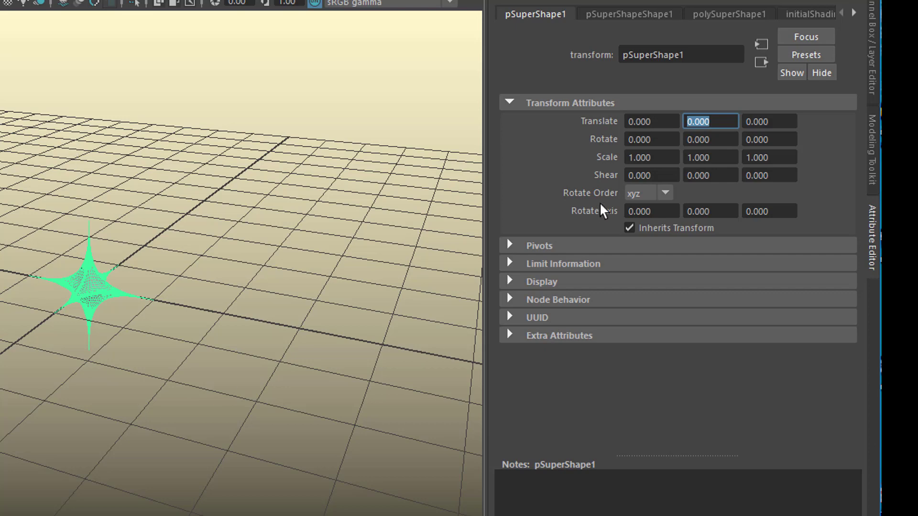
type("=")
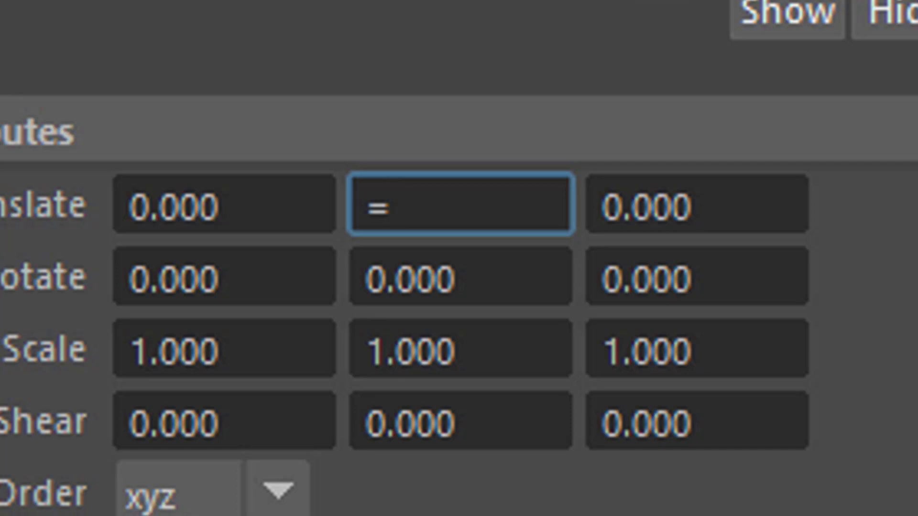
type("3*")
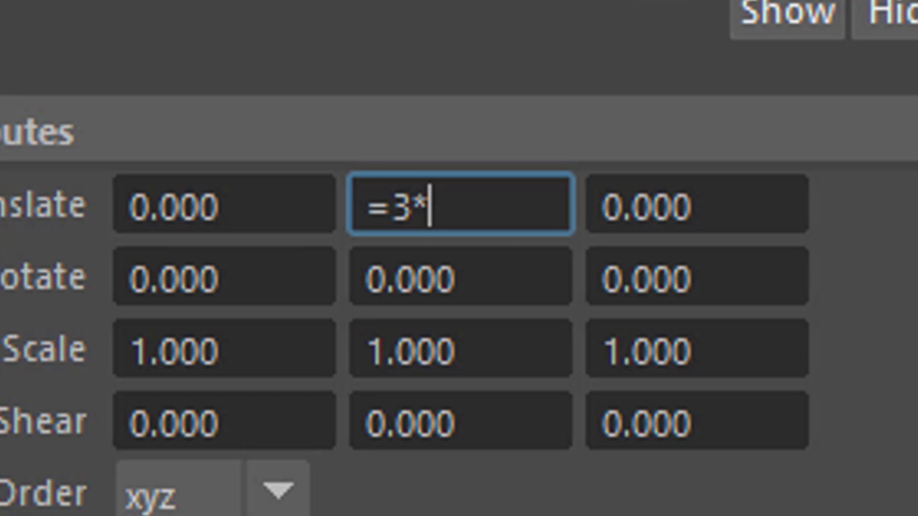
type("sin(")
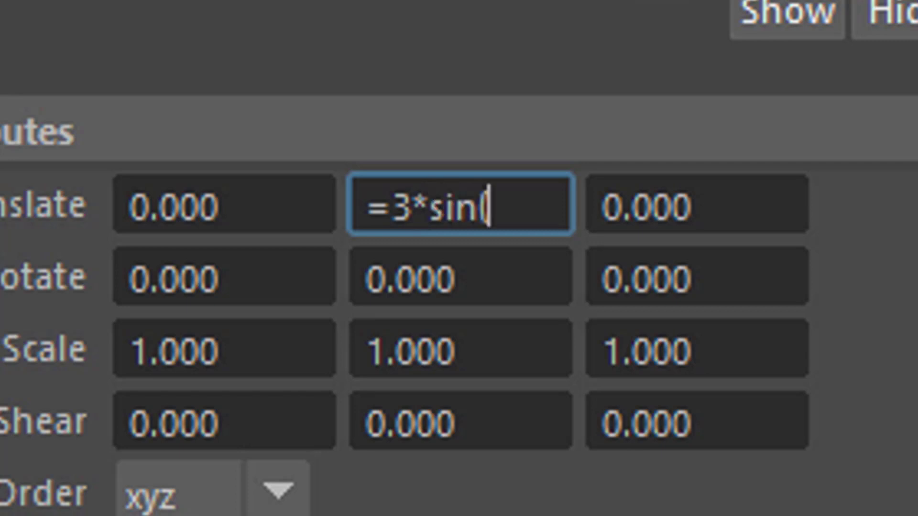
type("time)")
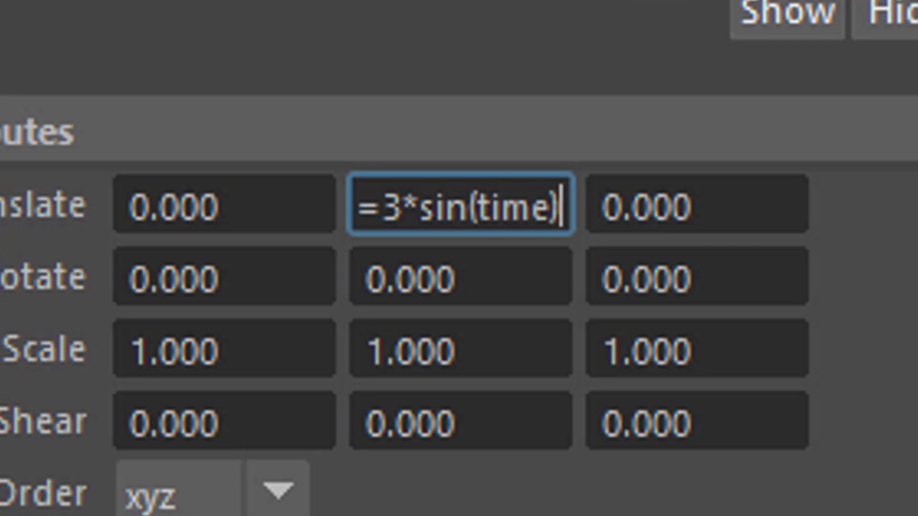
key("Return")
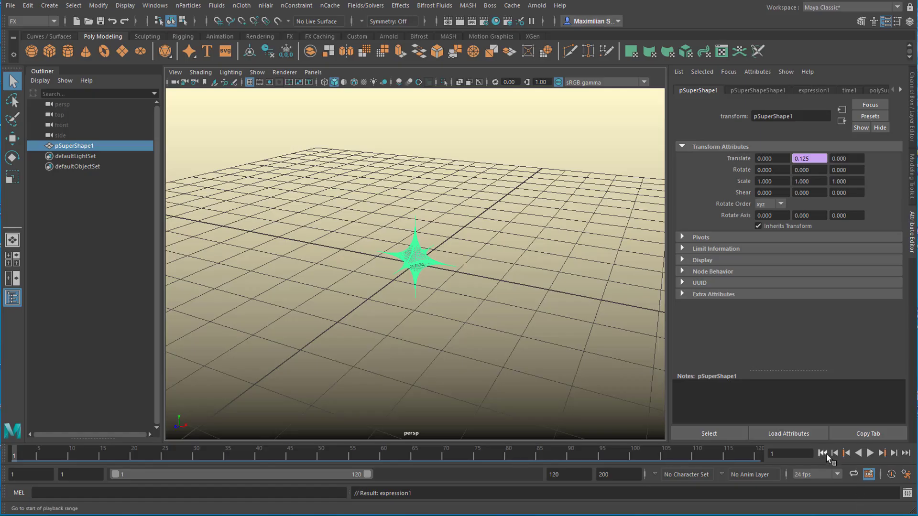
Preview the bobbing animation, then extend the playback range end from 120 to 200
left_click(869, 453)
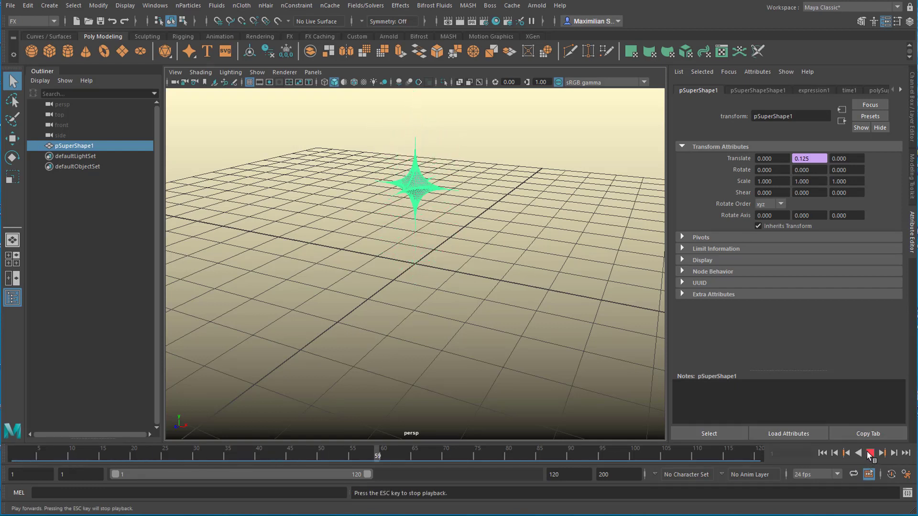
left_click(869, 453)
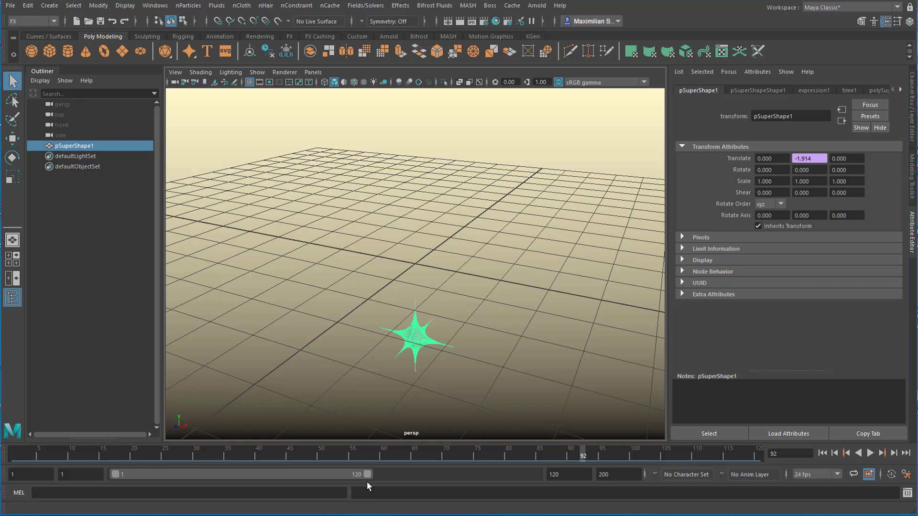
left_click_drag(367, 474, 533, 474)
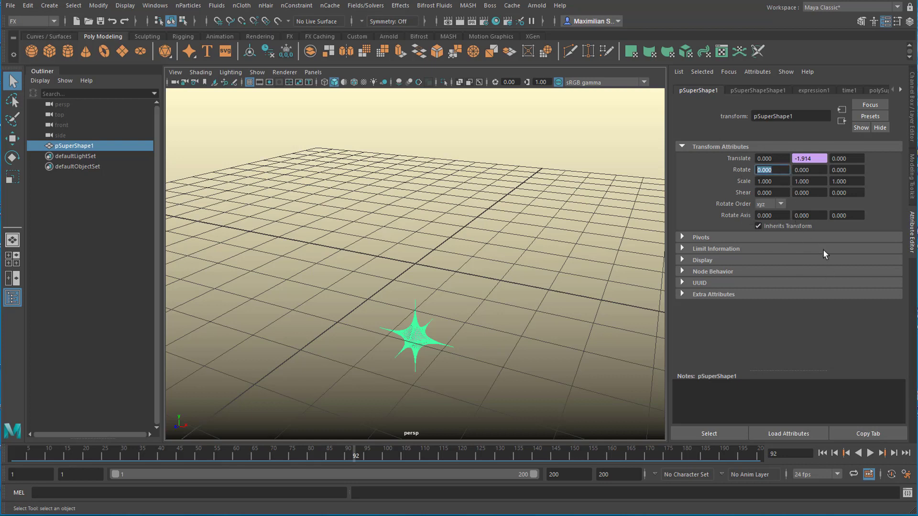
Set Rotate X to =15*frame, then replay the animation from the first frame
type("=15*")
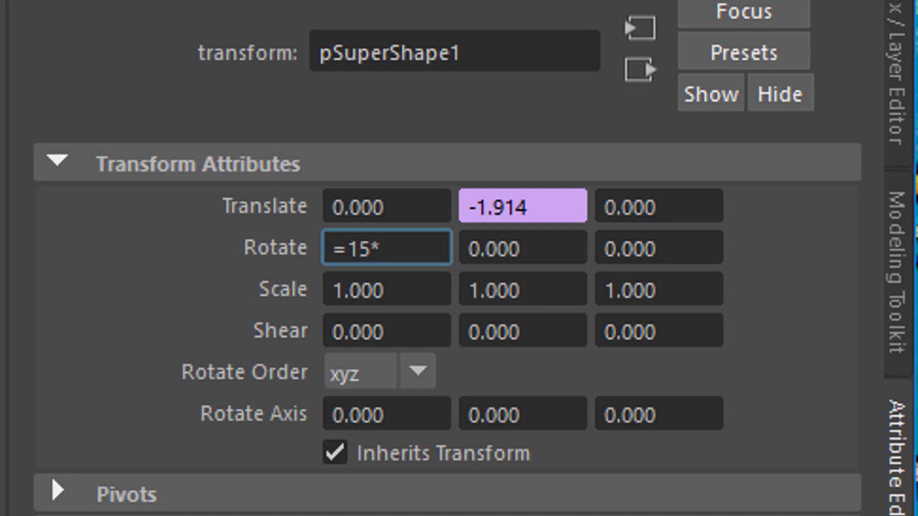
type("frame")
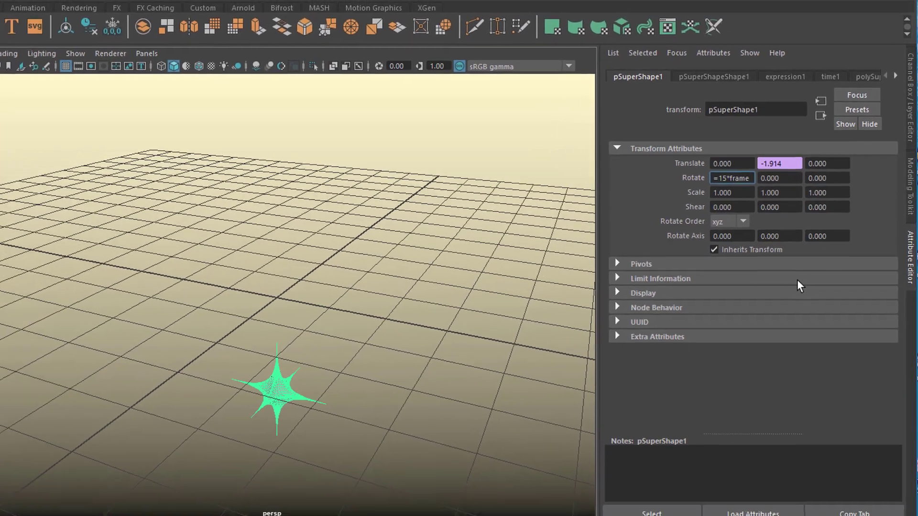
key("Return")
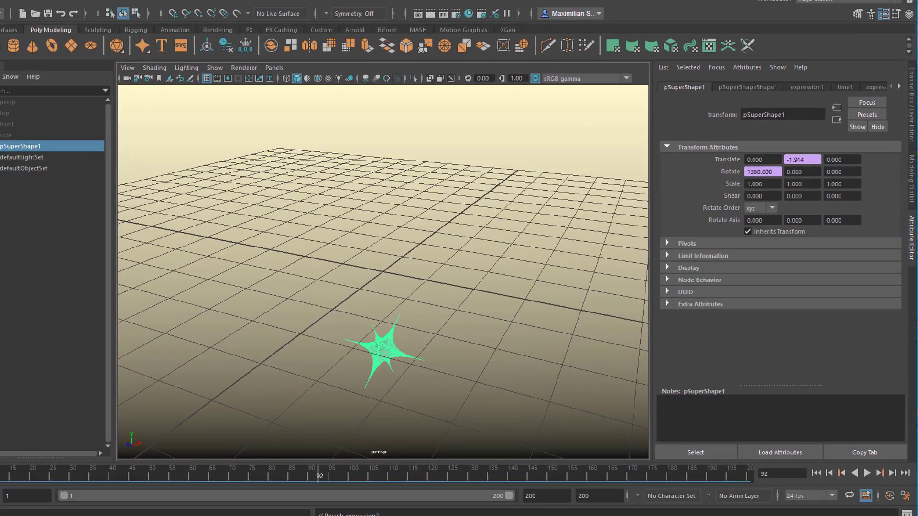
left_click(816, 473)
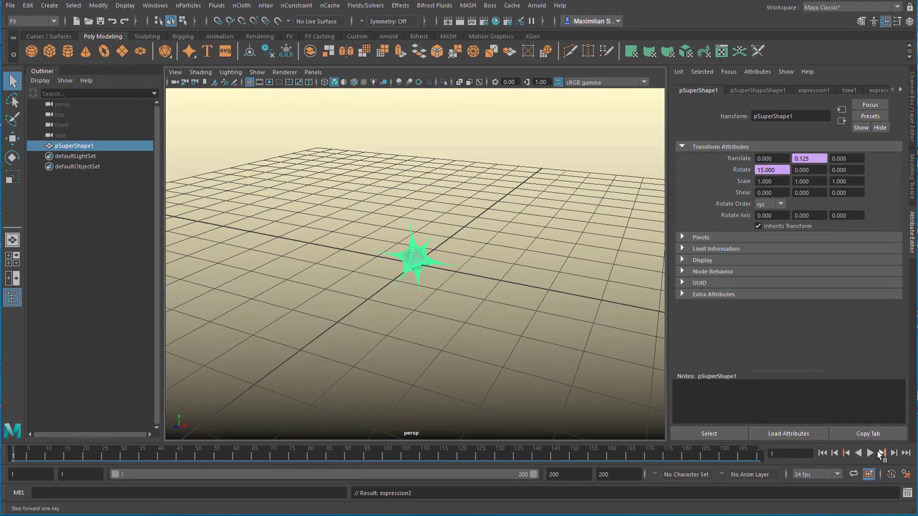
left_click(870, 452)
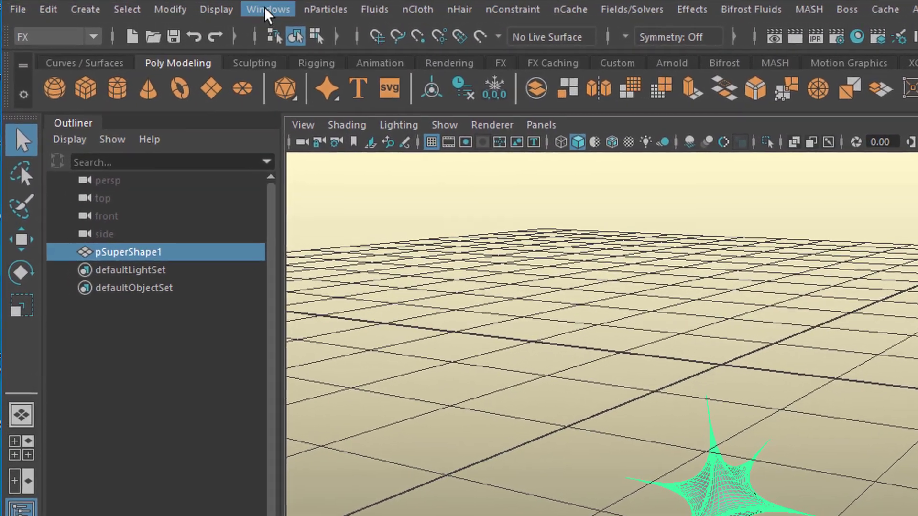
Open the Bifrost Graph Editor and create bifrostGraph1 with its input and output nodes
left_click(237, 8)
left_click(388, 291)
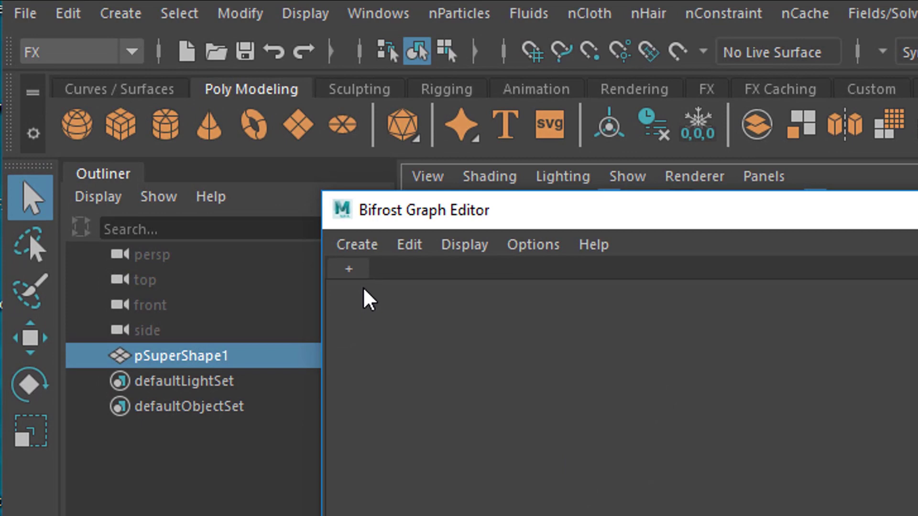
left_click(353, 247)
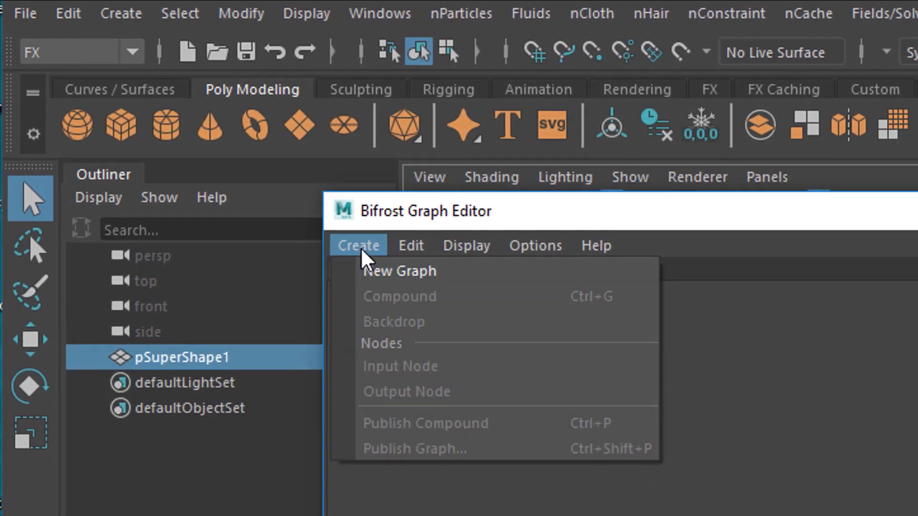
left_click(392, 272)
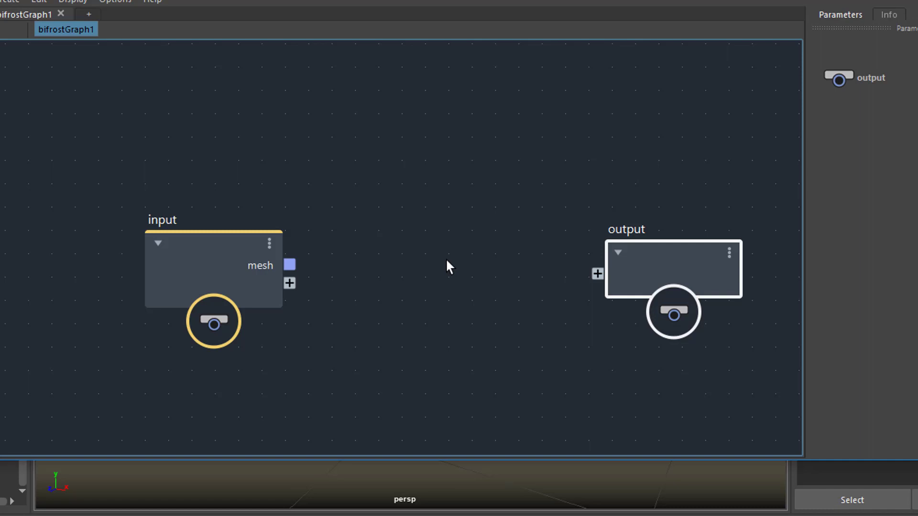
left_click(400, 137)
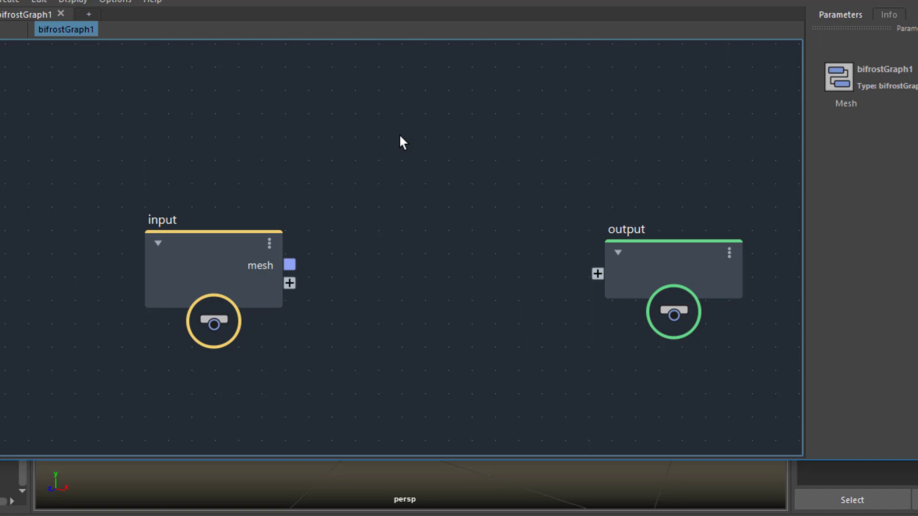
key("Tab")
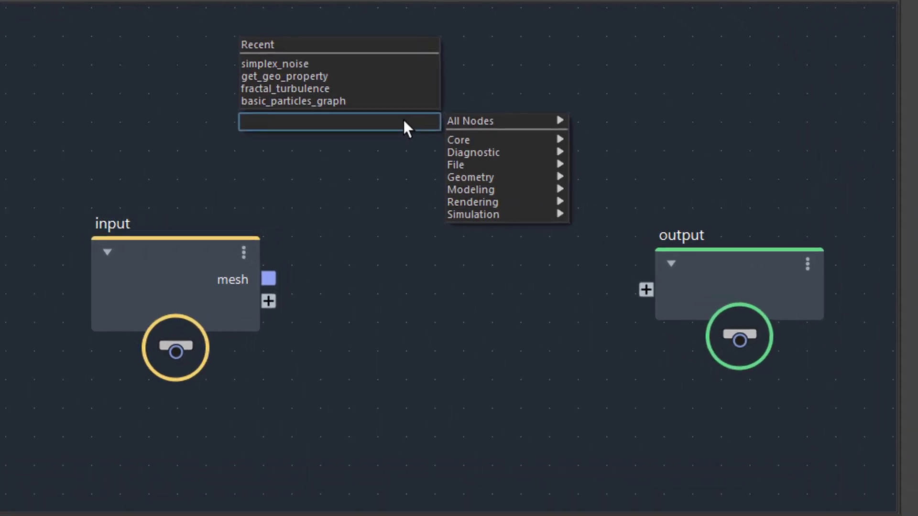
Add a basic_particles_graph node to bifrostGraph1 and explode it into its internal nodes
type("part")
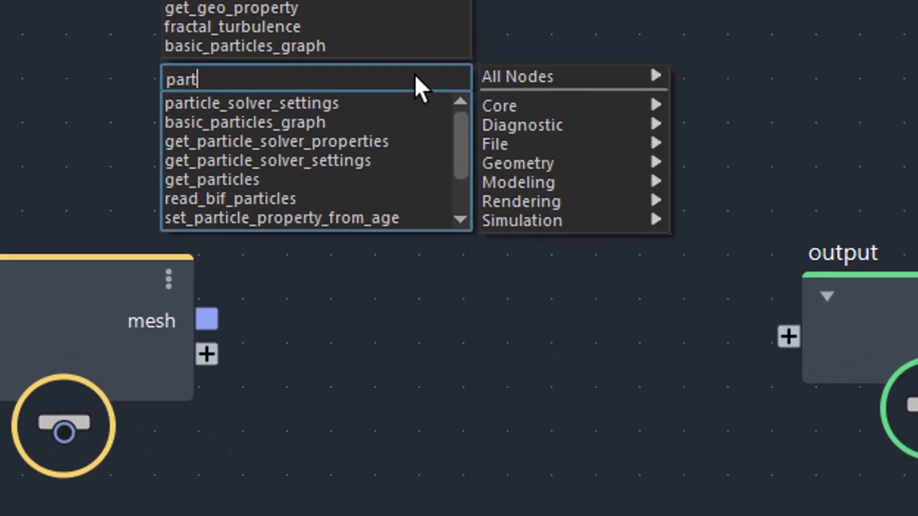
type("i")
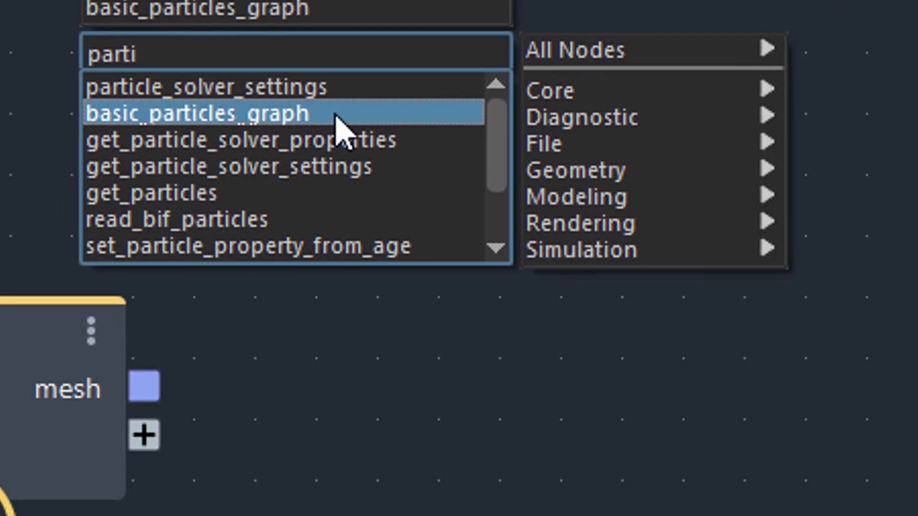
left_click(337, 118)
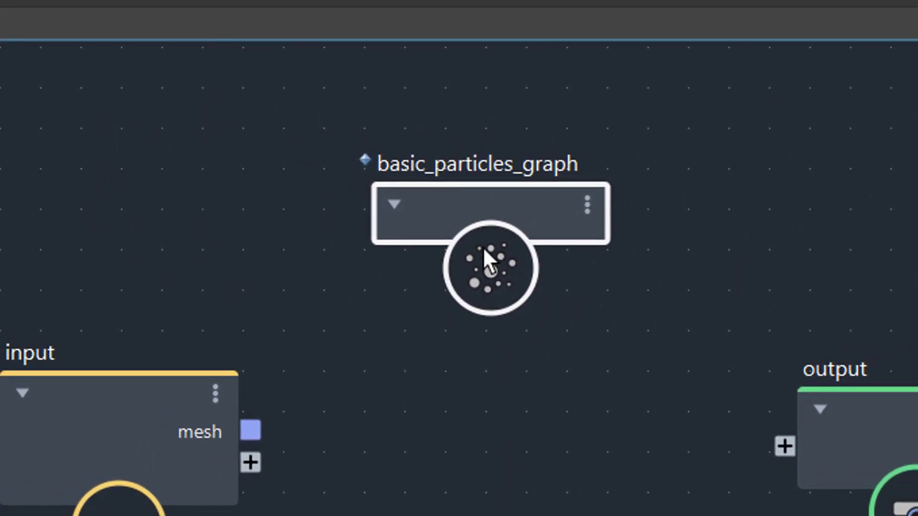
right_click(502, 204)
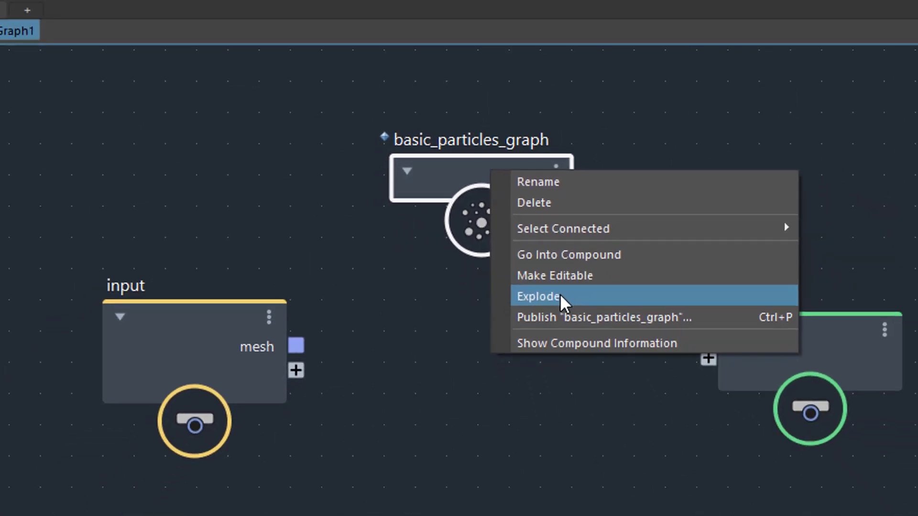
left_click(568, 313)
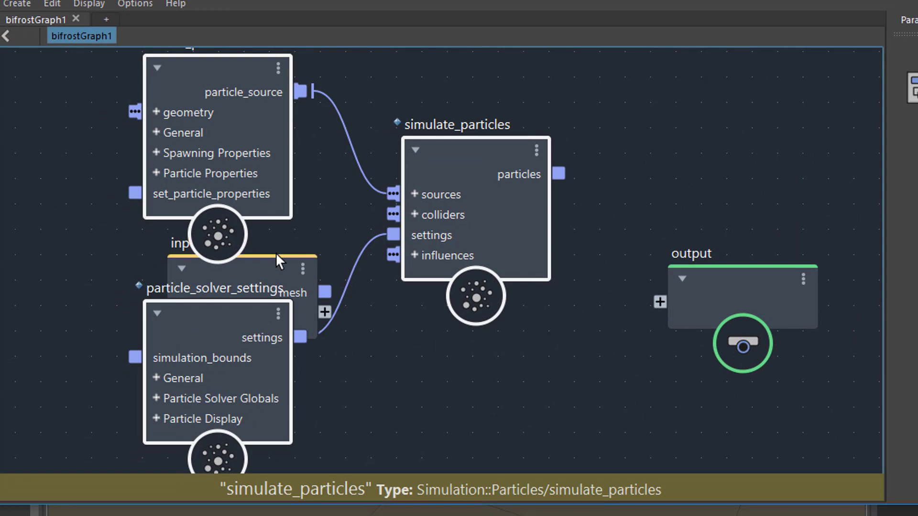
Move the input node left and simulate_particles right, framing all nodes
left_click_drag(275, 261, 39, 240)
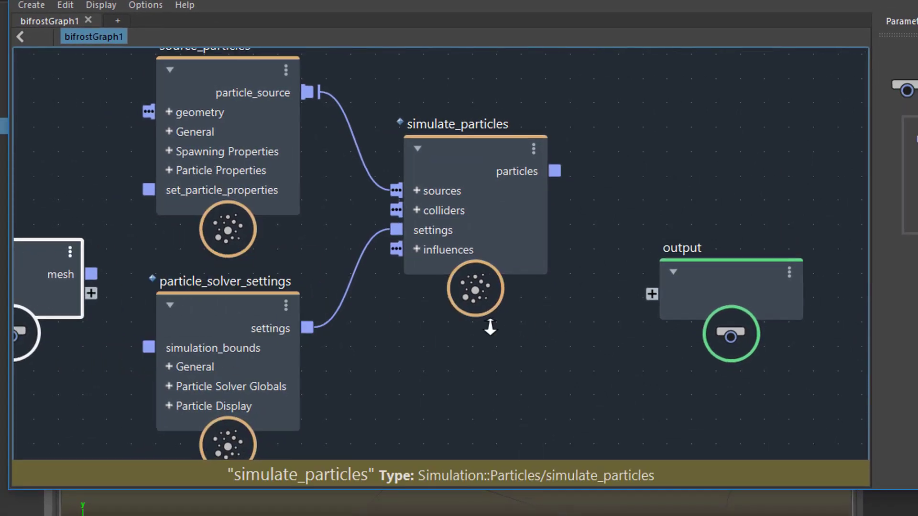
key("a")
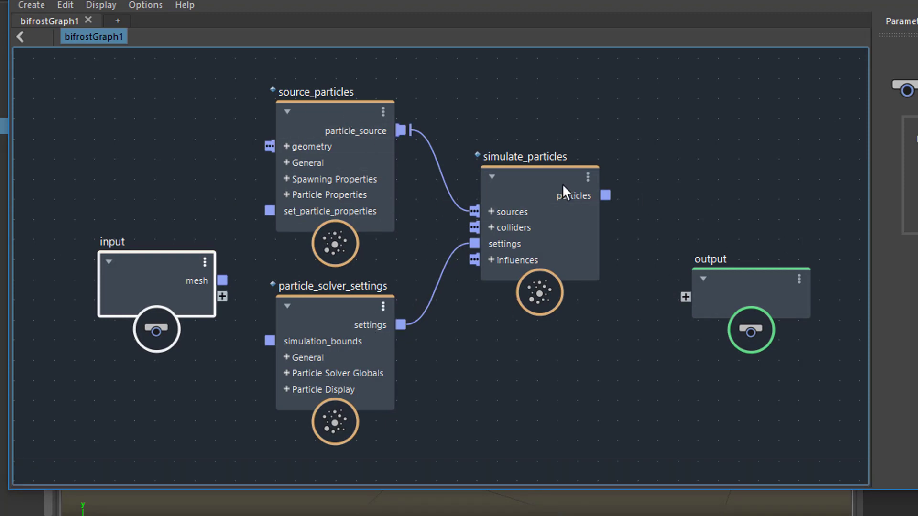
left_click_drag(547, 178, 586, 176)
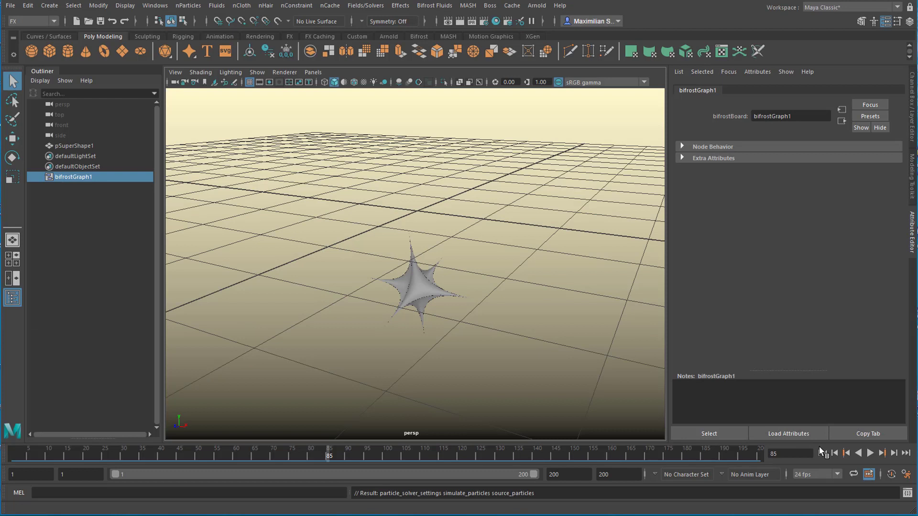
Rewind to the start and play the scene, stopping around frame 87
left_click(822, 453)
left_click(869, 453)
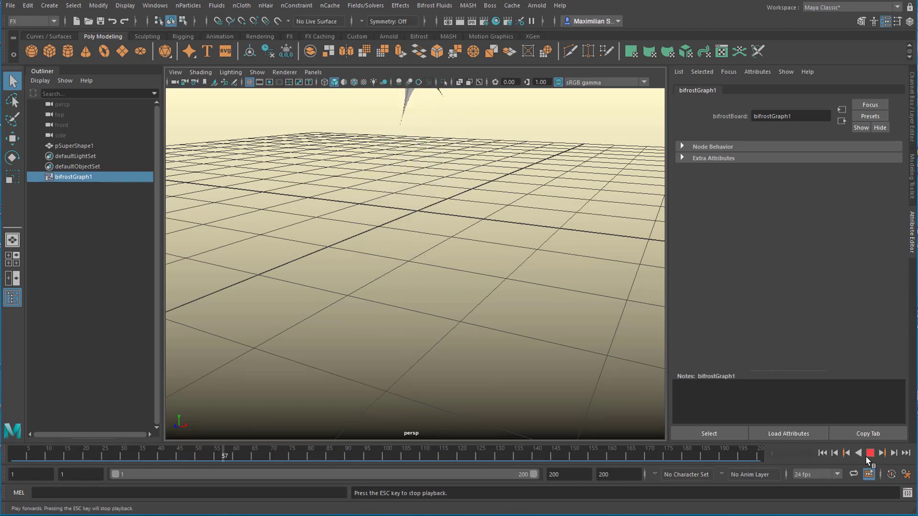
left_click(866, 455)
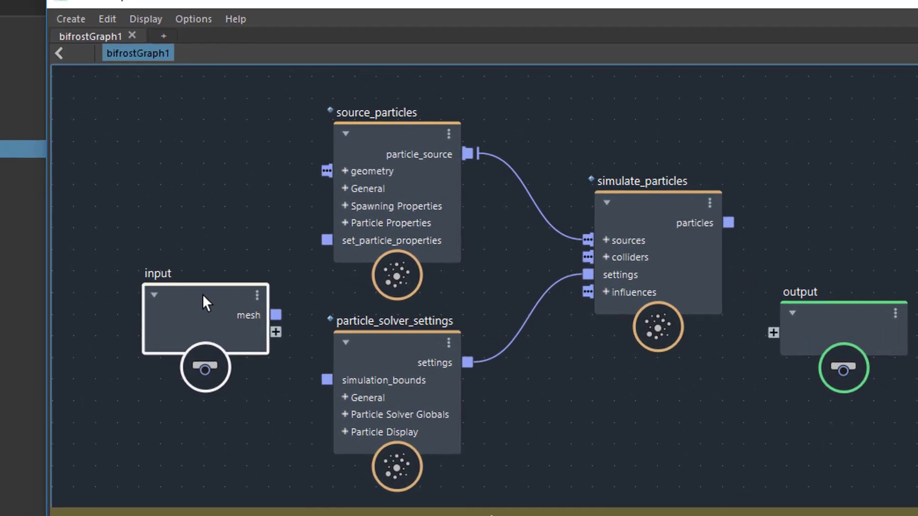
Replace the input node with a pSuperShape1 node wired from its mesh into source_particles' geometry
key("Delete")
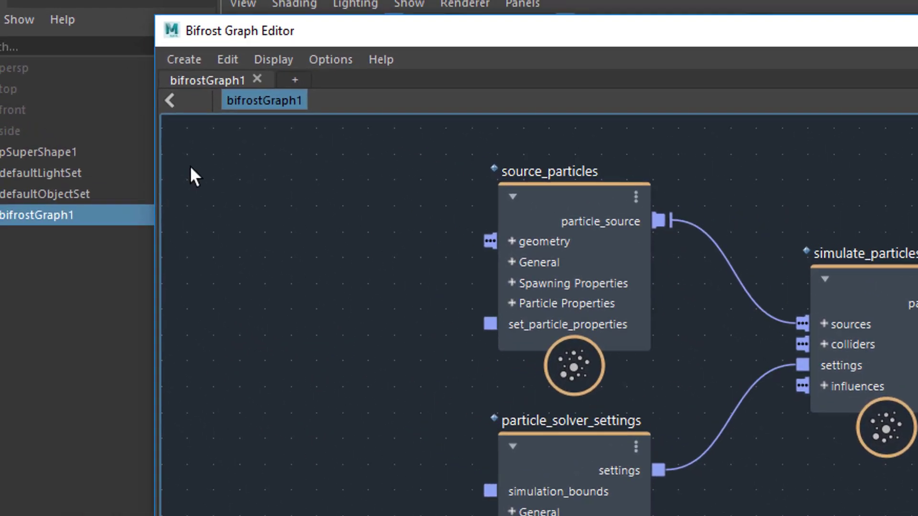
left_click_drag(2, 136, 2, 135)
left_click_drag(76, 180, 198, 249)
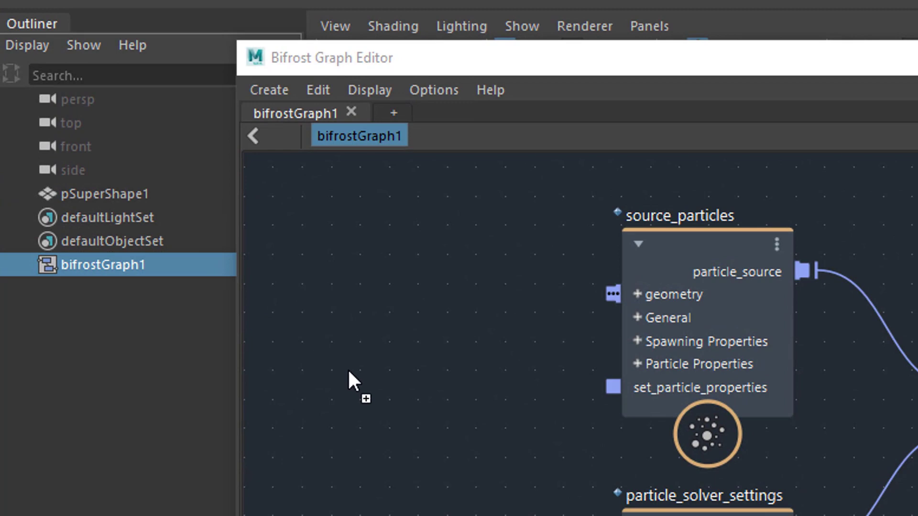
left_click_drag(348, 369, 367, 385)
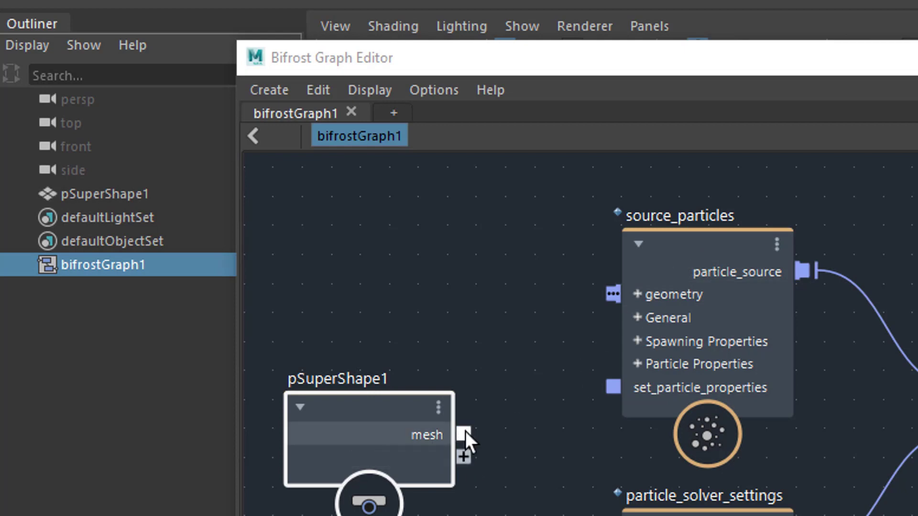
left_click_drag(463, 434, 526, 379)
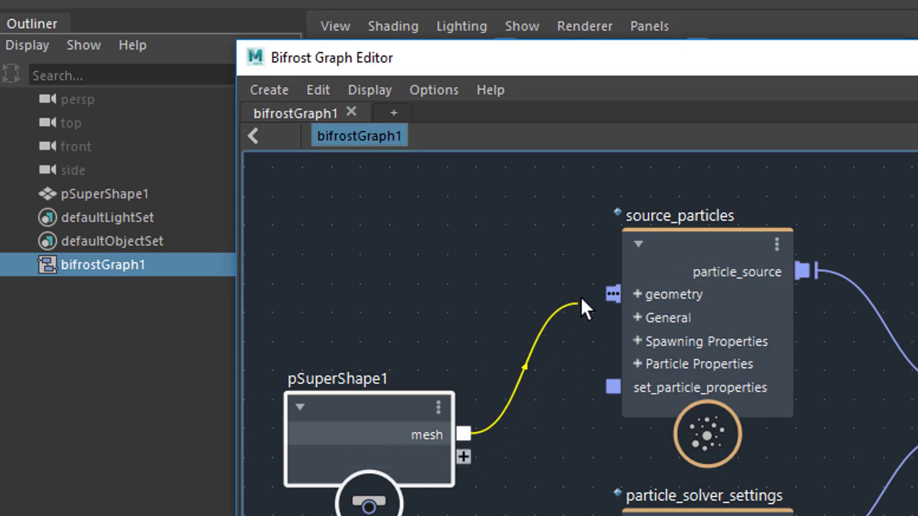
left_click_drag(581, 300, 612, 289)
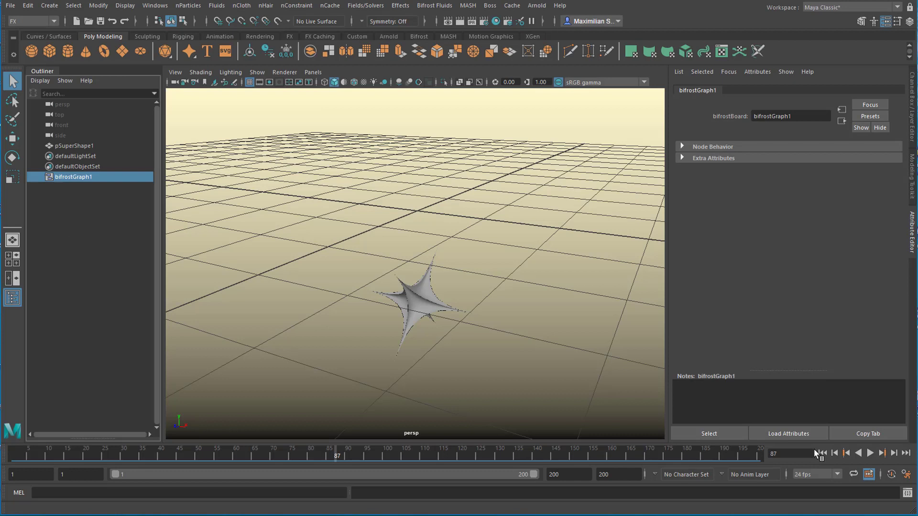
left_click(822, 453)
left_click(870, 453)
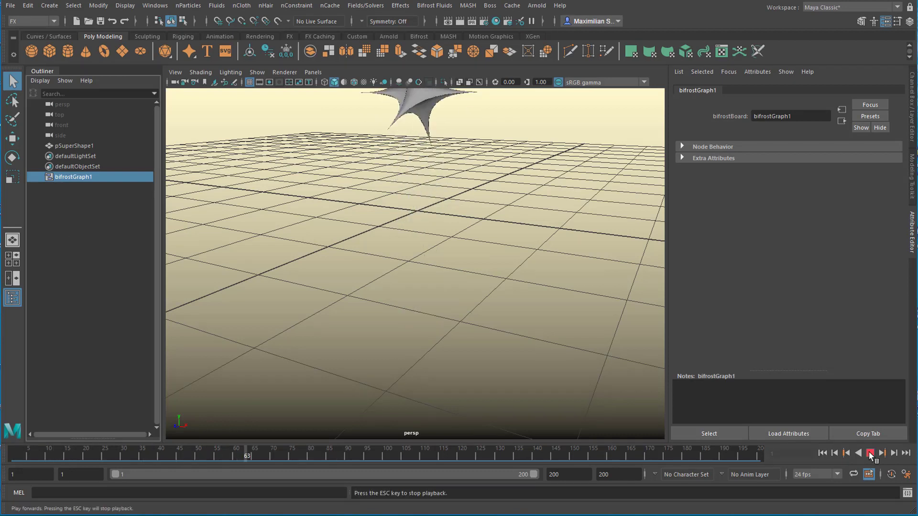
left_click(869, 453)
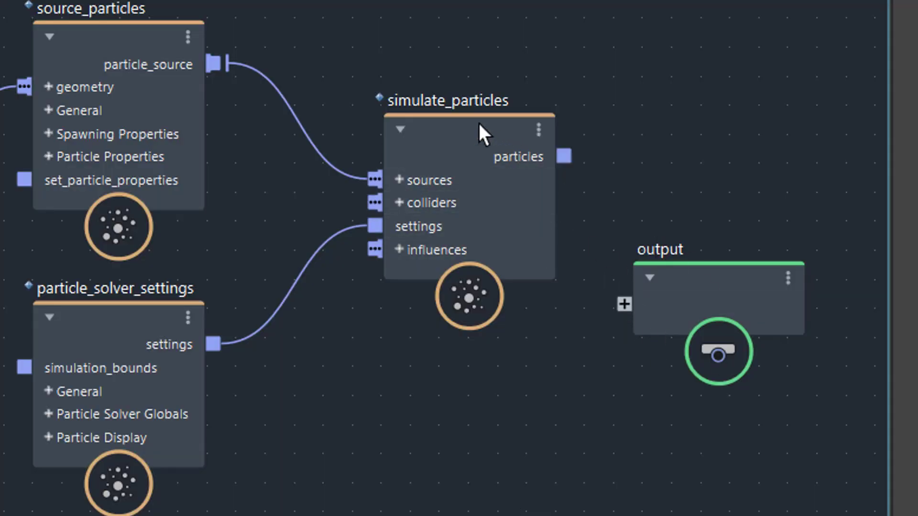
Connect simulate_particles' particles output to the output node's input in bifrostGraph1
left_click_drag(477, 123, 421, 136)
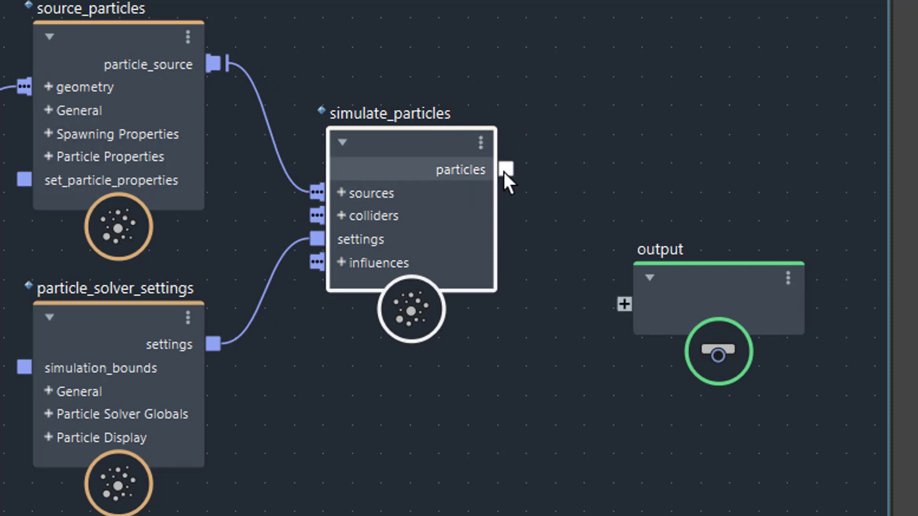
left_click_drag(505, 170, 622, 305)
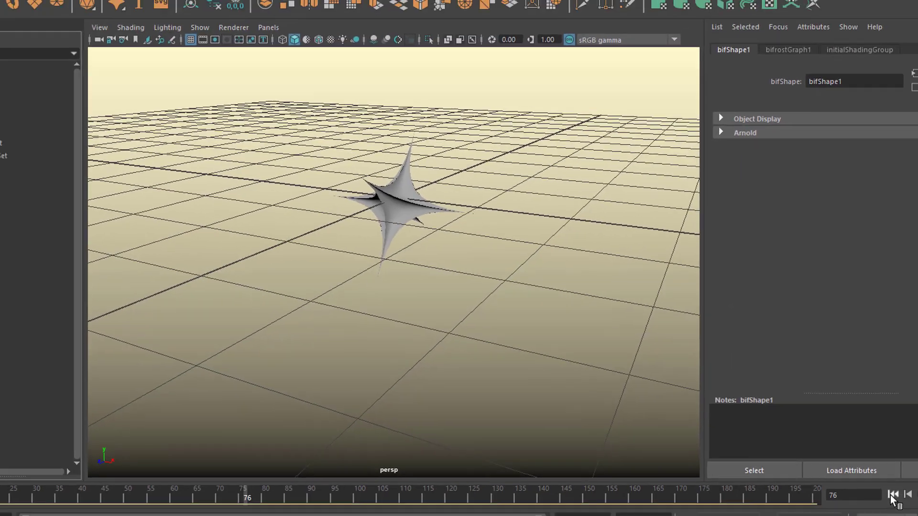
Play the simulation and pull the camera back to see the falling particle column
left_click(890, 465)
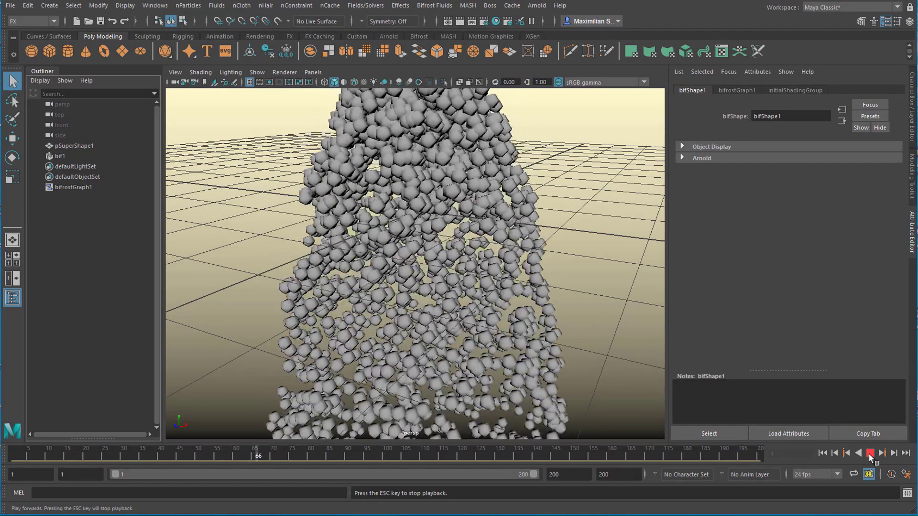
left_click_drag(497, 280, 559, 230, "alt")
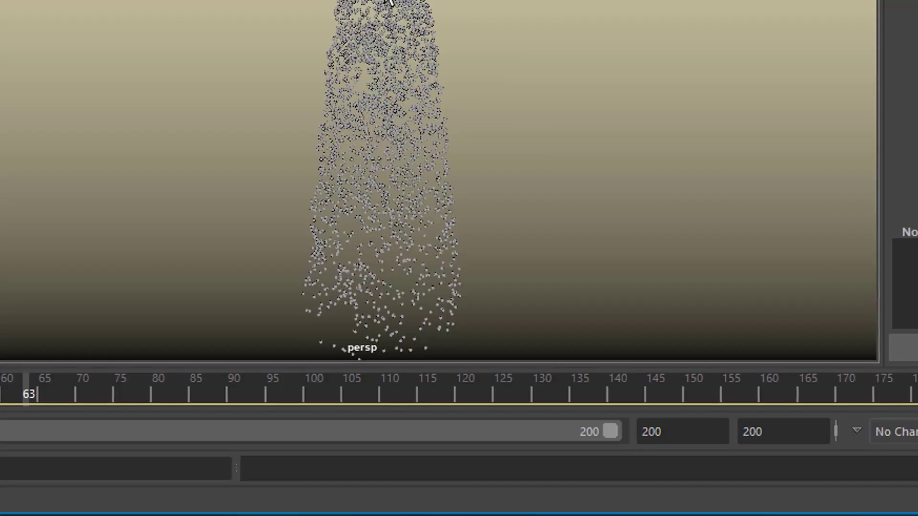
Assign a new Arnold aiStandardSurface material to the particles
right_click(425, 241)
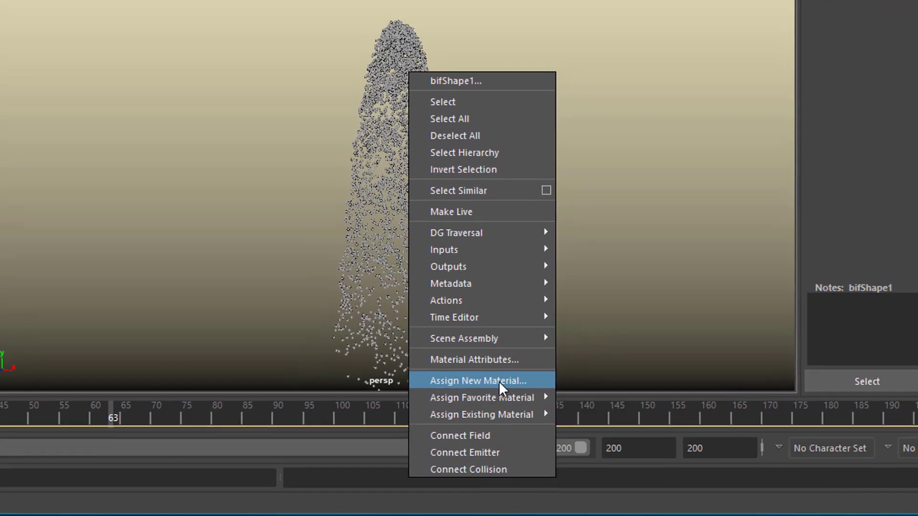
left_click(499, 373)
left_click(140, 155)
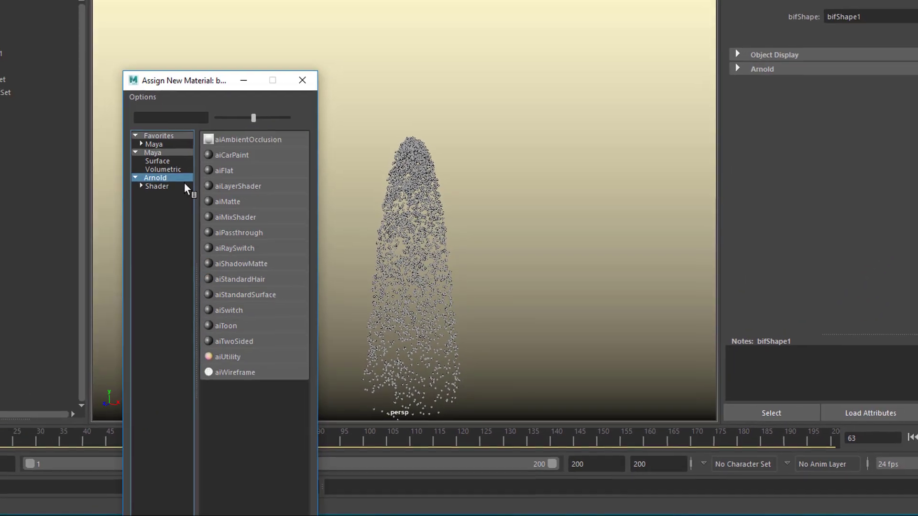
left_click(293, 327)
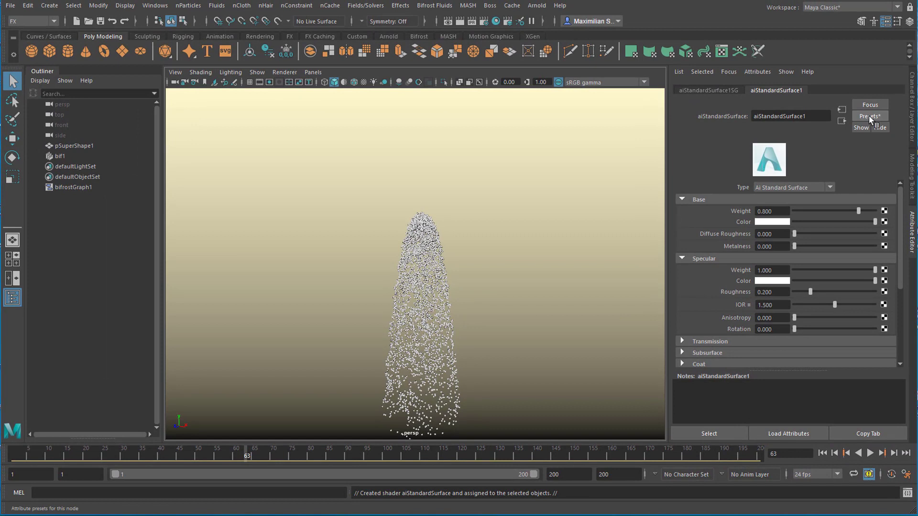
Apply the Gold preset to the aiStandardSurface material and inspect the gold particle cloud
left_click(869, 119)
mouse_move(892, 212)
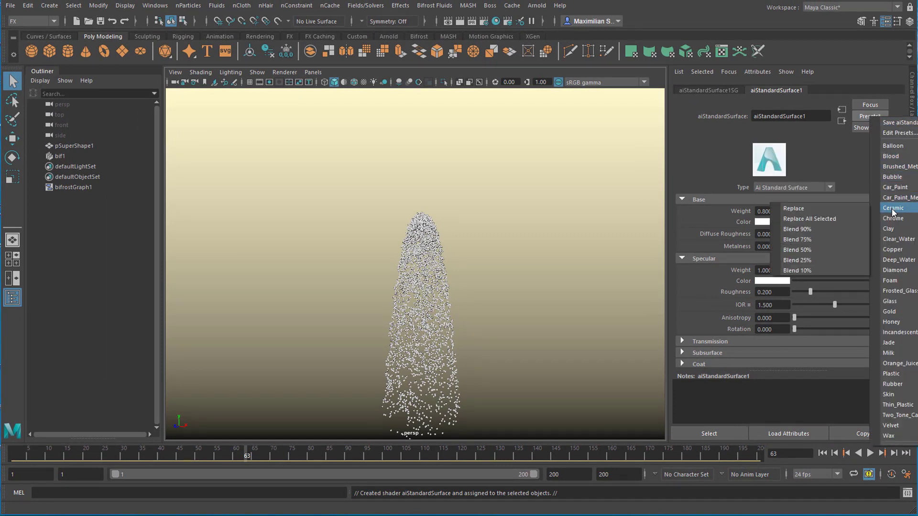
mouse_move(894, 252)
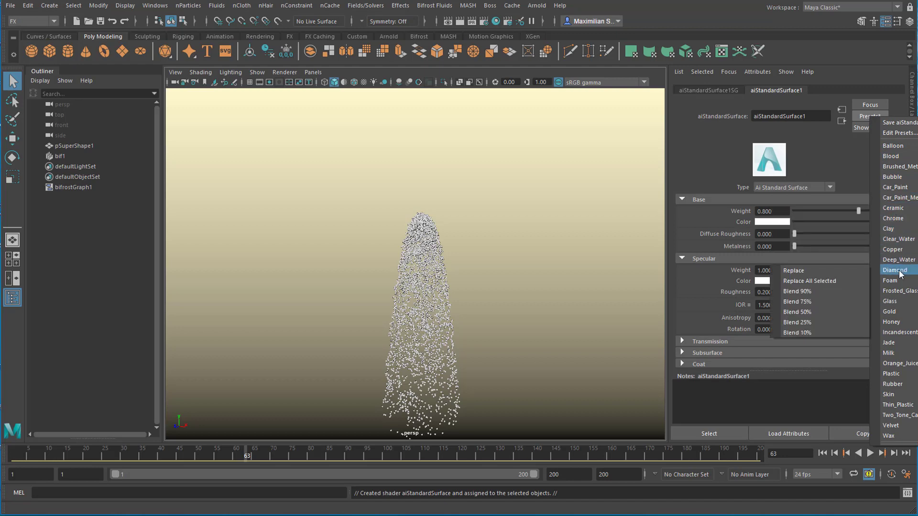
mouse_move(895, 313)
left_click(791, 313)
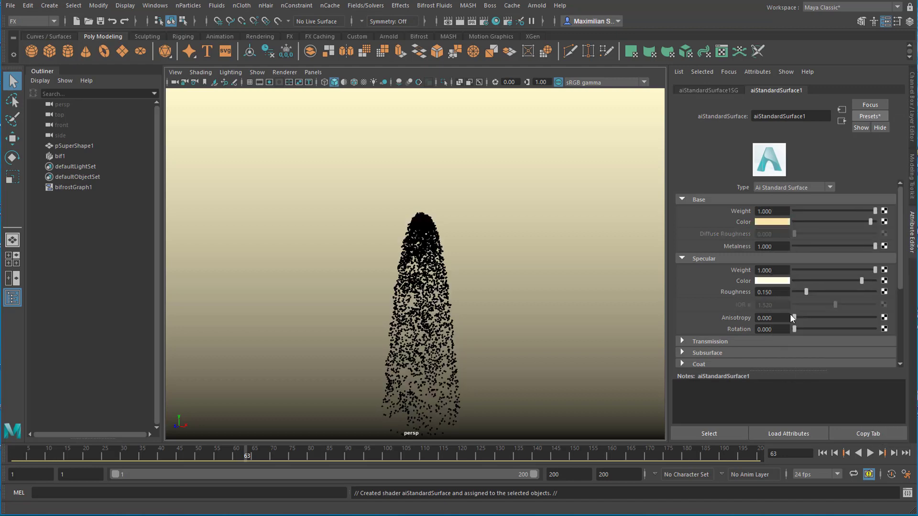
left_click_drag(472, 289, 552, 270, "alt")
right_click_drag(531, 279, 467, 294, "alt")
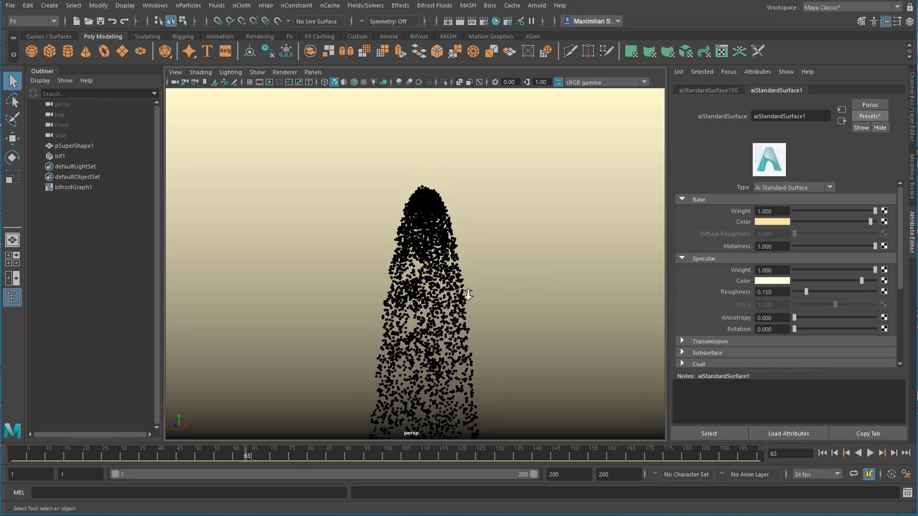
middle_click_drag(487, 276, 477, 235, "alt")
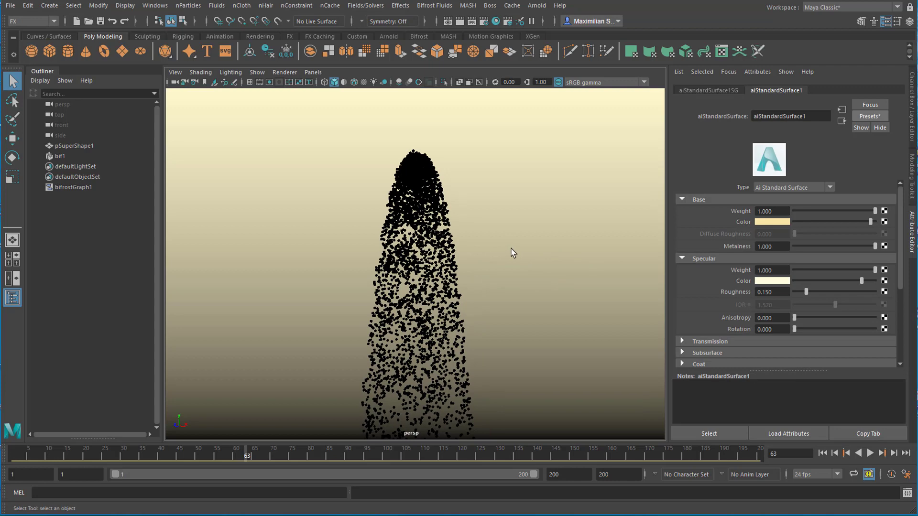
mouse_move(512, 252)
left_mouse_down("alt")
mouse_move(519, 299)
mouse_move(525, 252)
left_mouse_up("alt")
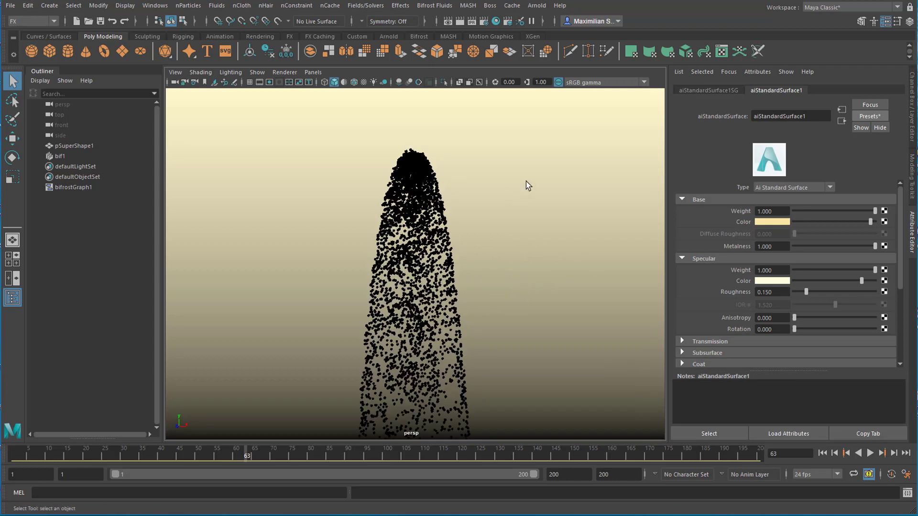
right_click_drag(467, 262, 431, 269, "alt")
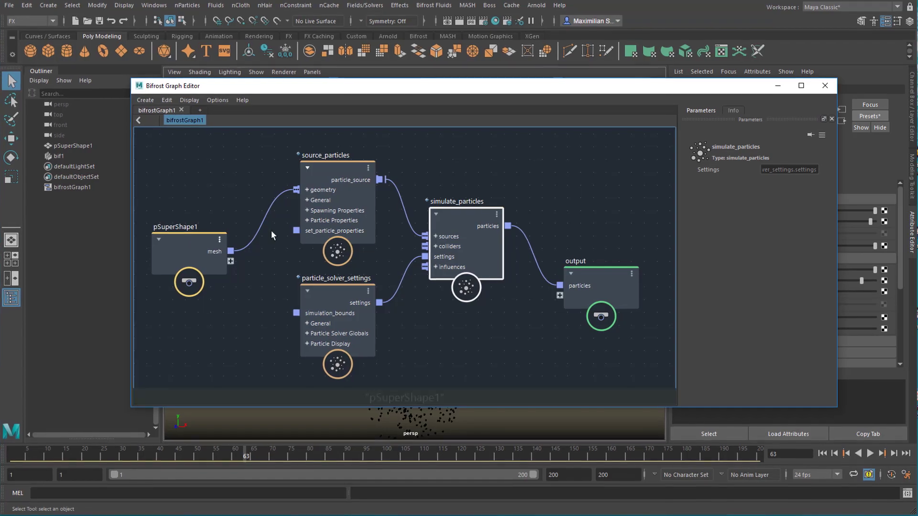
Select the source_particles node and review its Info and Parameters tabs
left_click(331, 166)
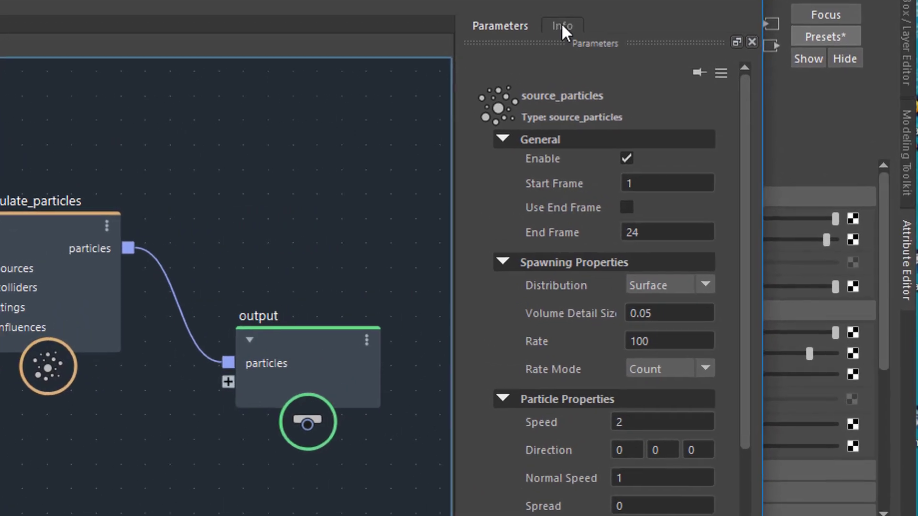
left_click(517, 4)
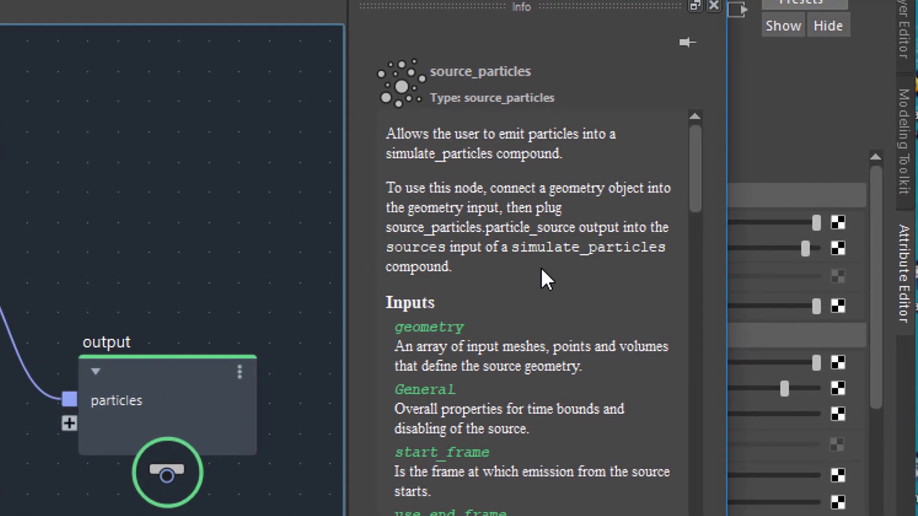
left_click(403, 3)
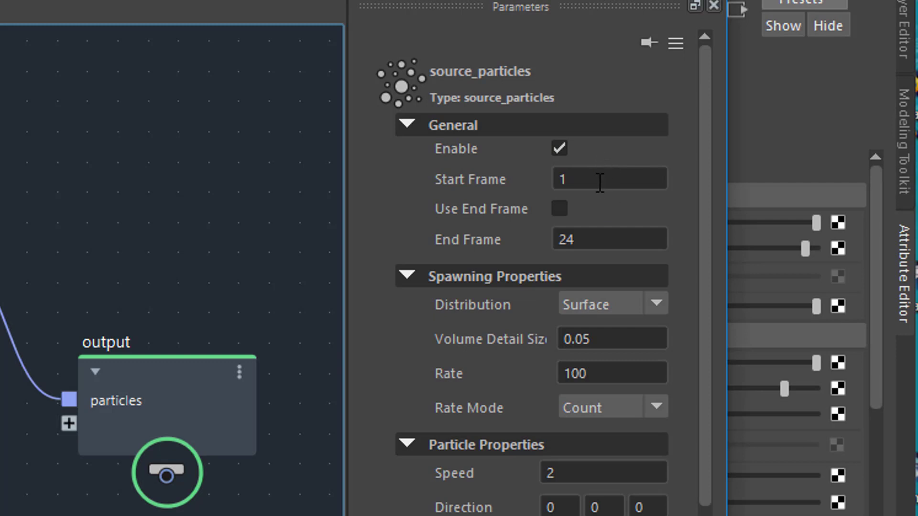
Keep Surface distribution, set Rate to 80 in Density mode and Speed to 5
left_click(656, 306)
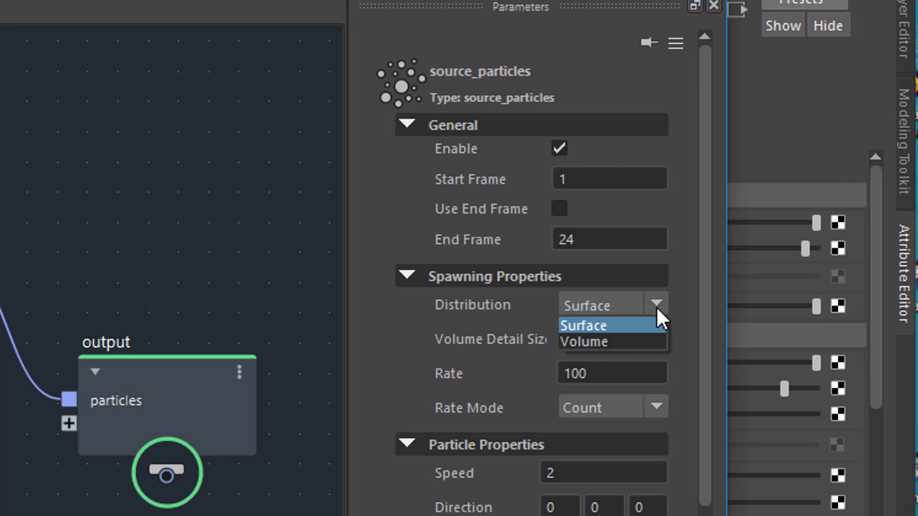
left_click(693, 334)
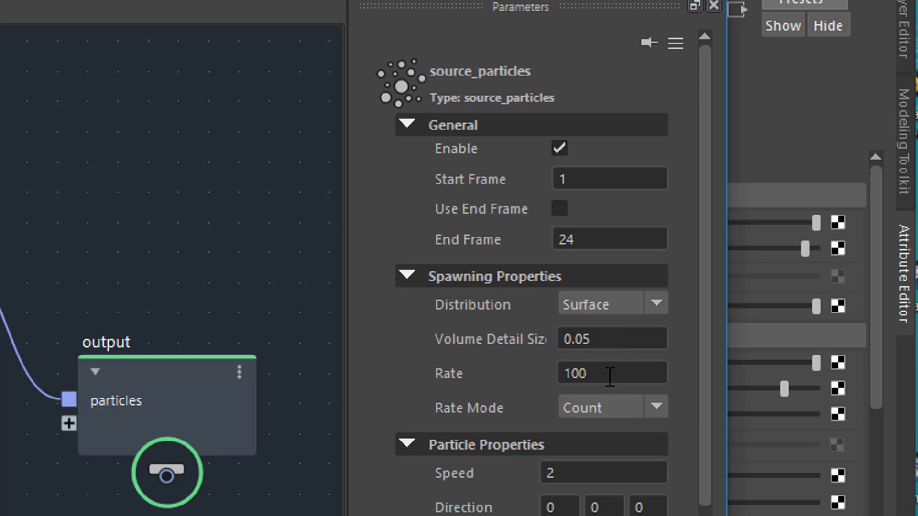
left_click_drag(609, 376, 556, 374)
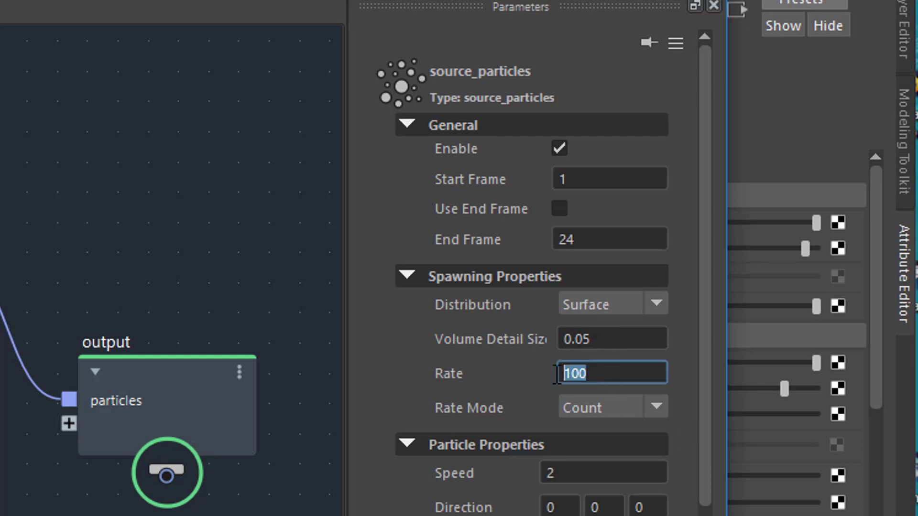
type("80")
left_click(658, 402)
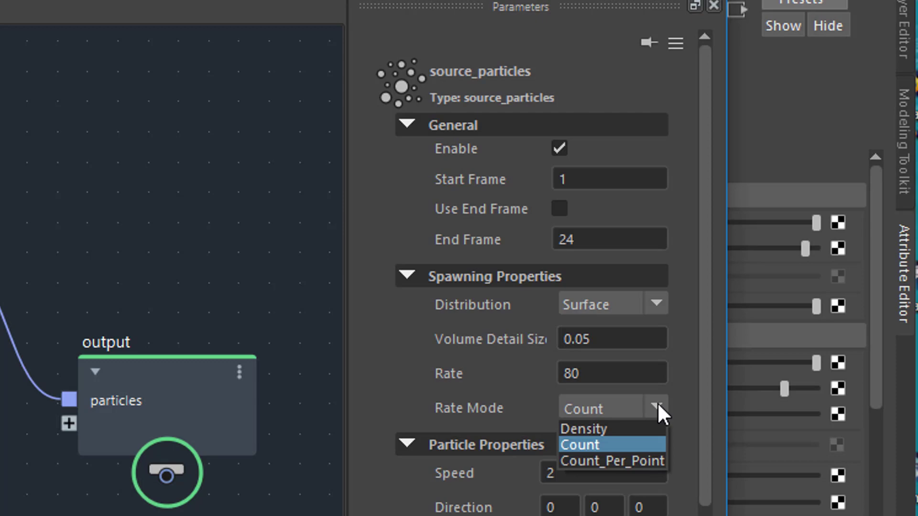
left_click(640, 426)
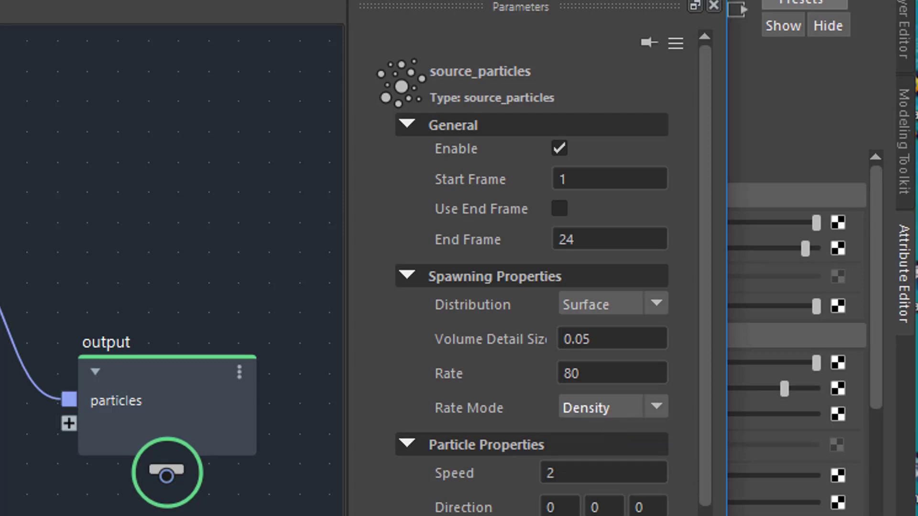
left_click(578, 466)
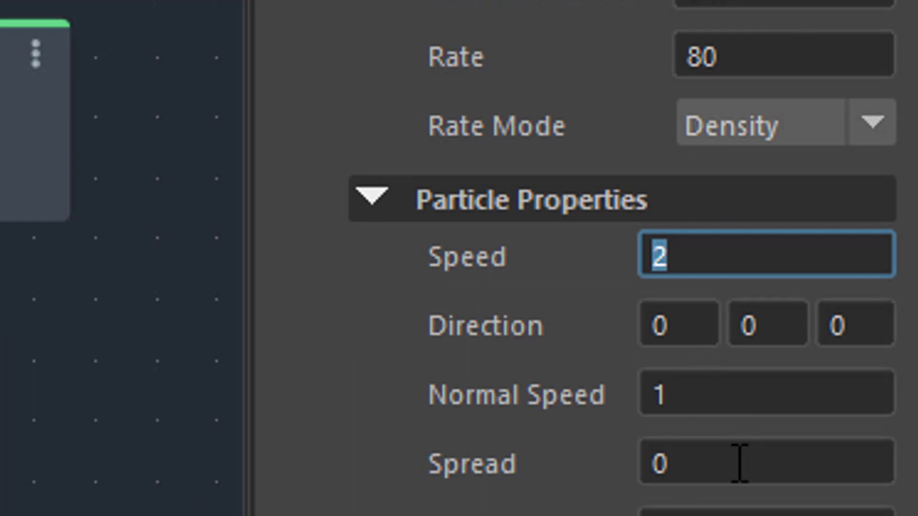
type("5")
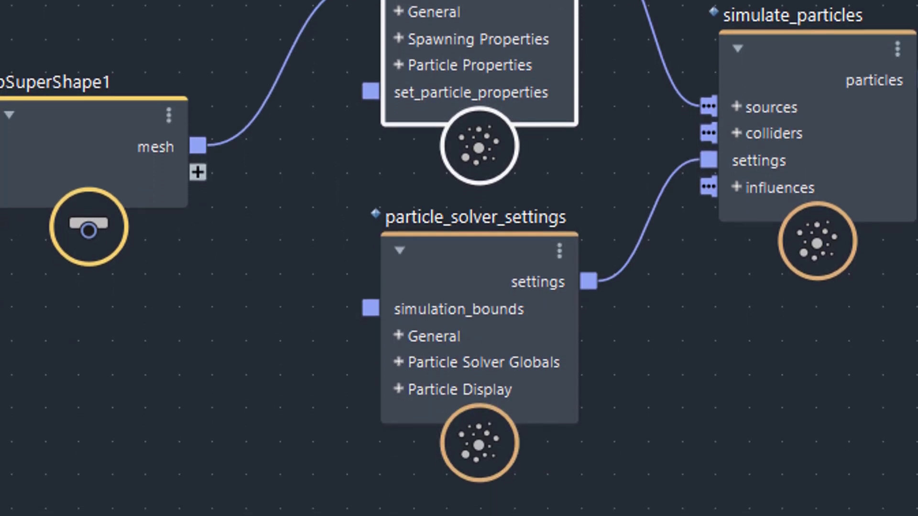
Select particle_solver_settings and play back the denser particle simulation in the viewport
left_click(498, 244)
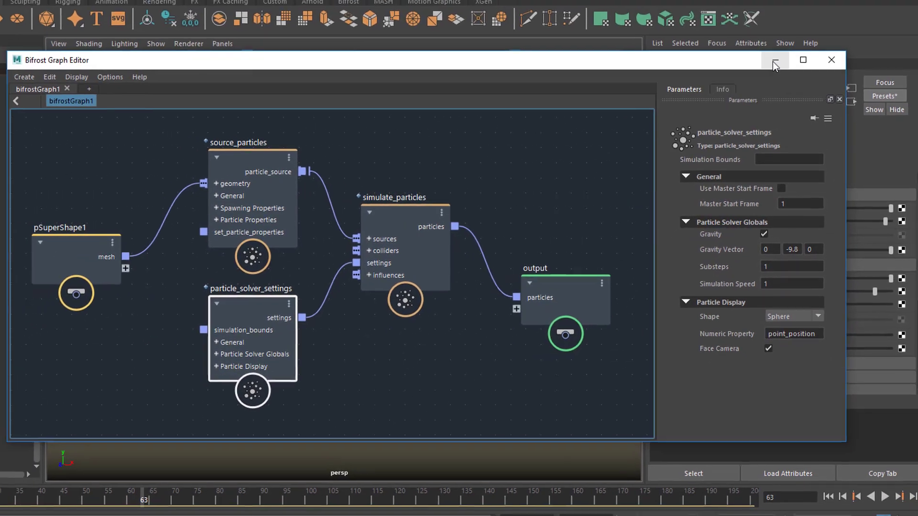
left_click(775, 70)
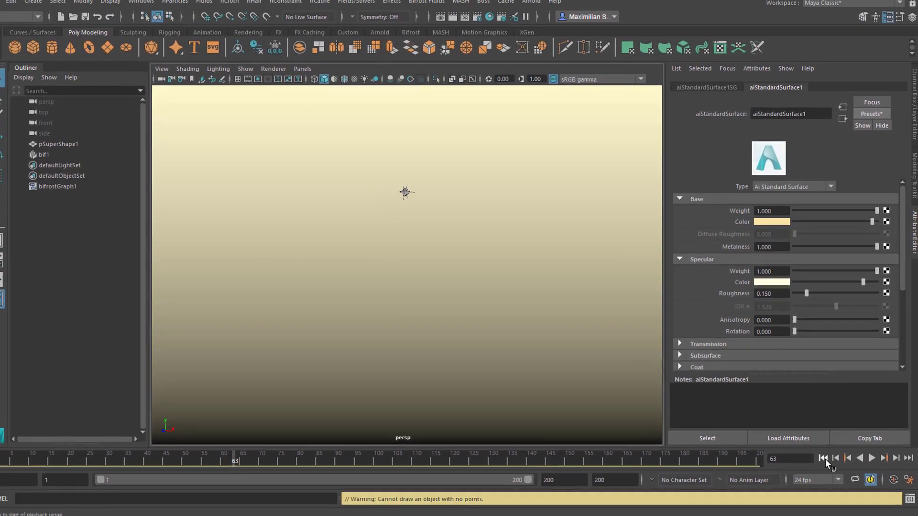
left_click(870, 454)
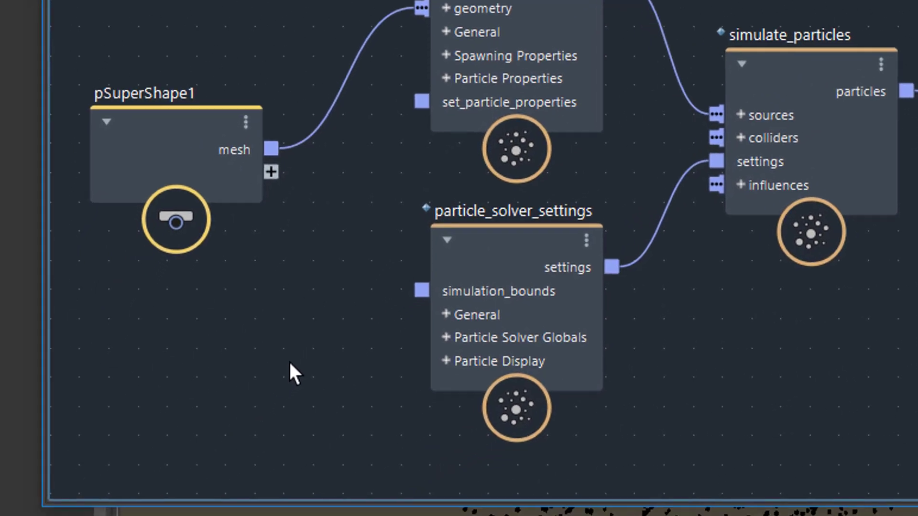
Create a curl_noise node from Core > Randomization and place it below pSuperShape1
key("Tab")
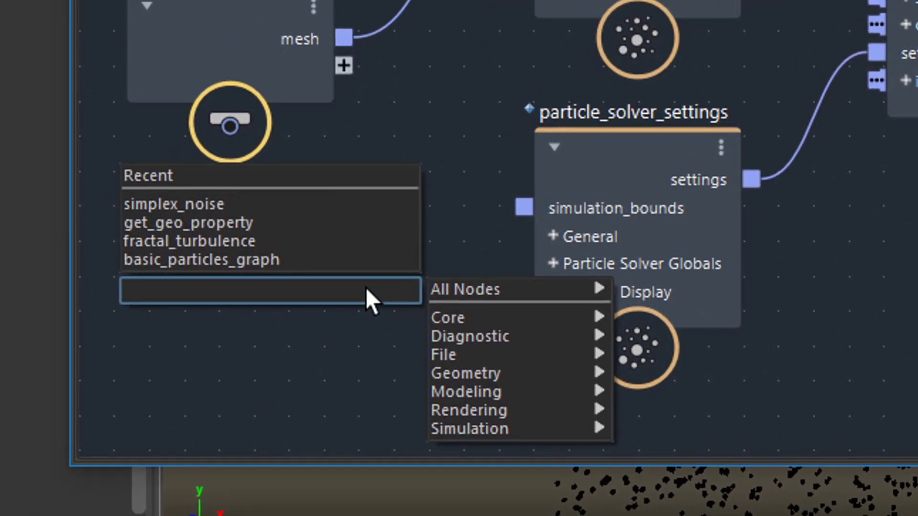
mouse_move(469, 337)
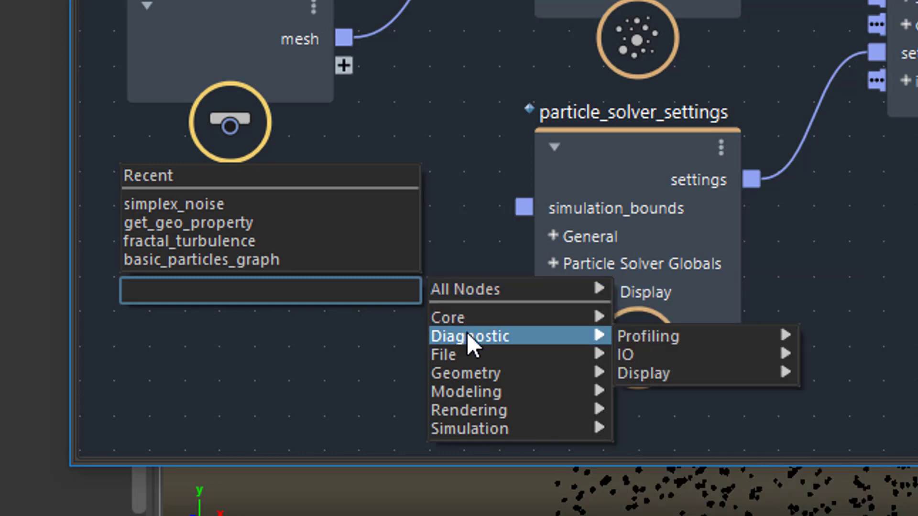
mouse_move(547, 317)
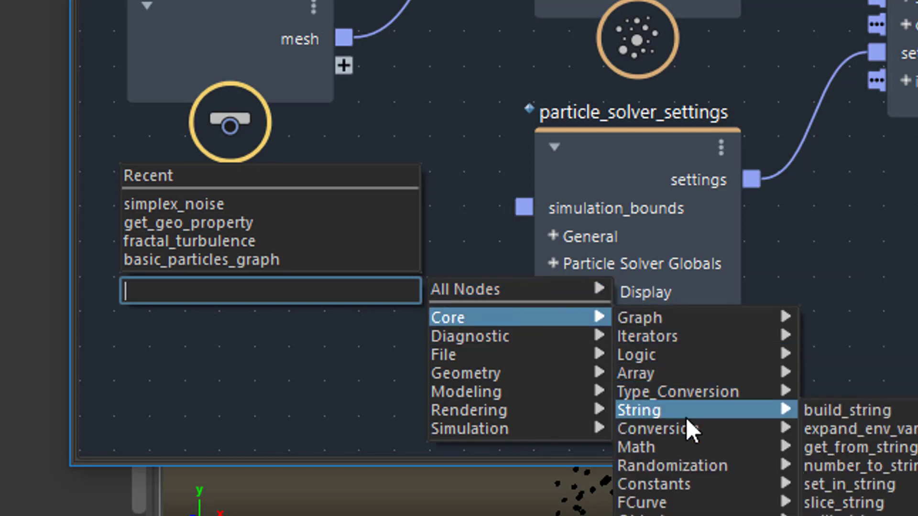
mouse_move(684, 451)
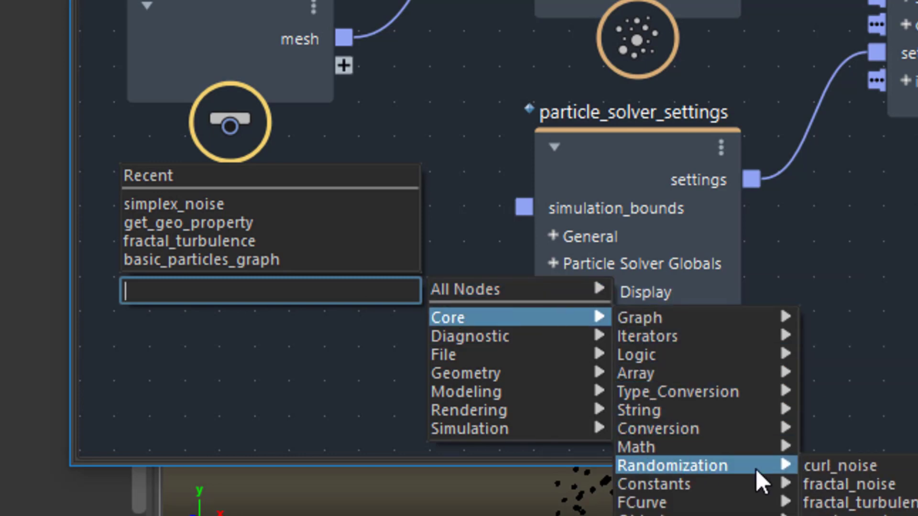
left_click(879, 464)
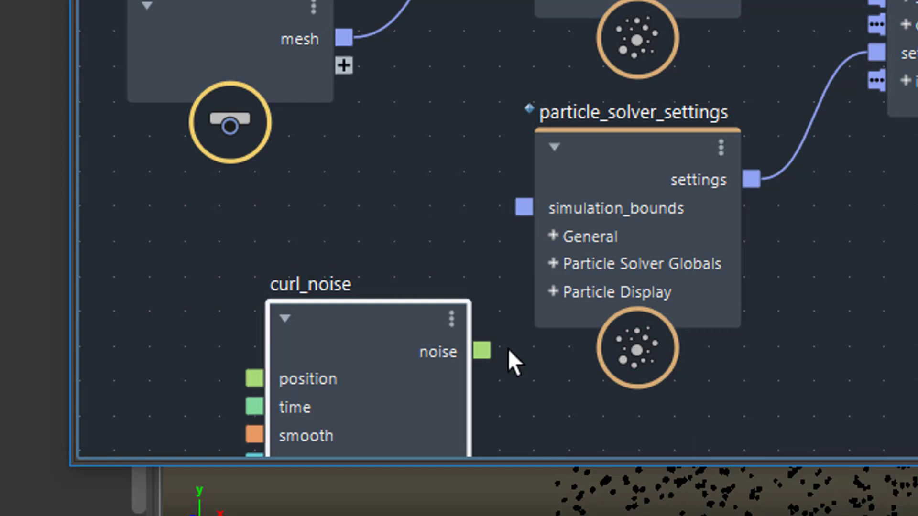
left_click_drag(368, 328, 313, 205)
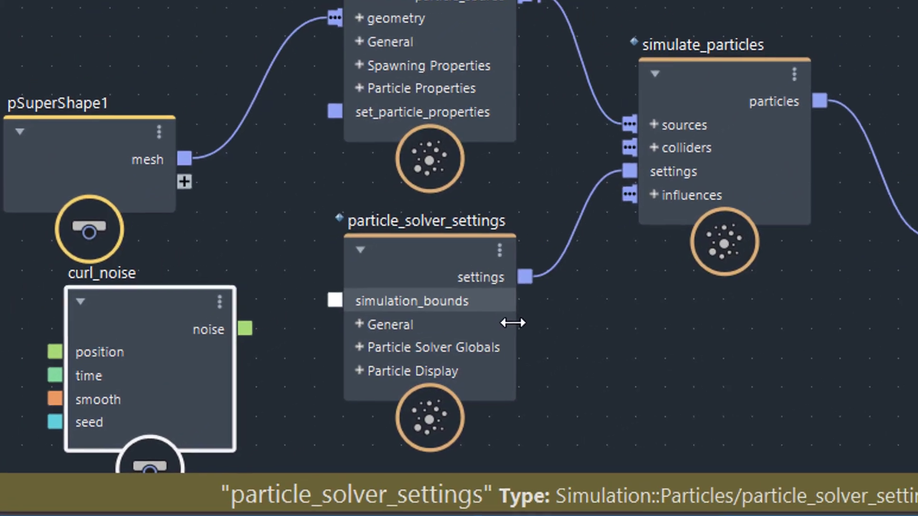
scroll(549, 330, "up", 3)
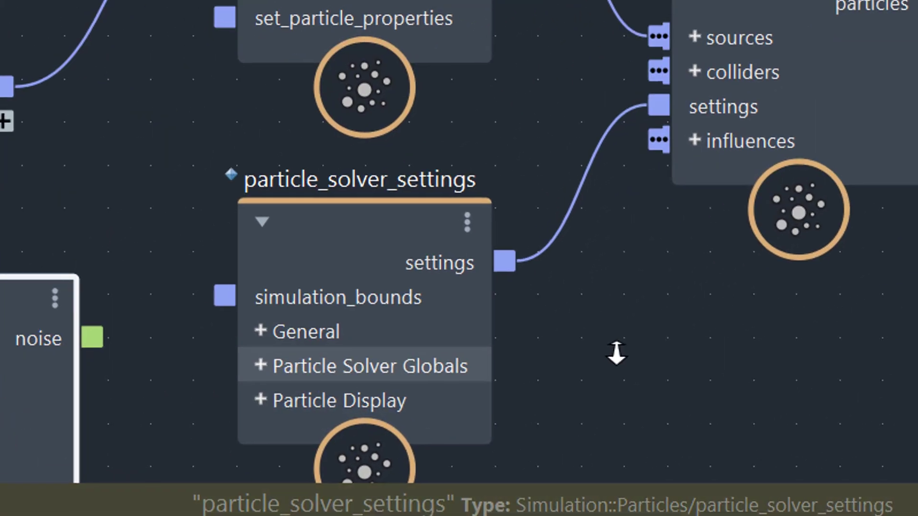
middle_click_drag(615, 352, 834, 254)
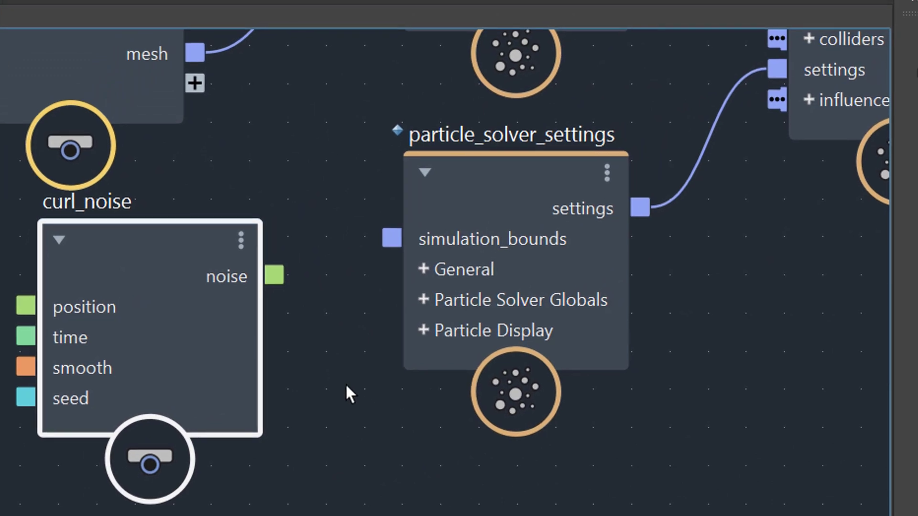
Connect curl_noise's noise output to gravity_vector under particle_solver_settings' Particle Solver Globals
left_click(423, 301)
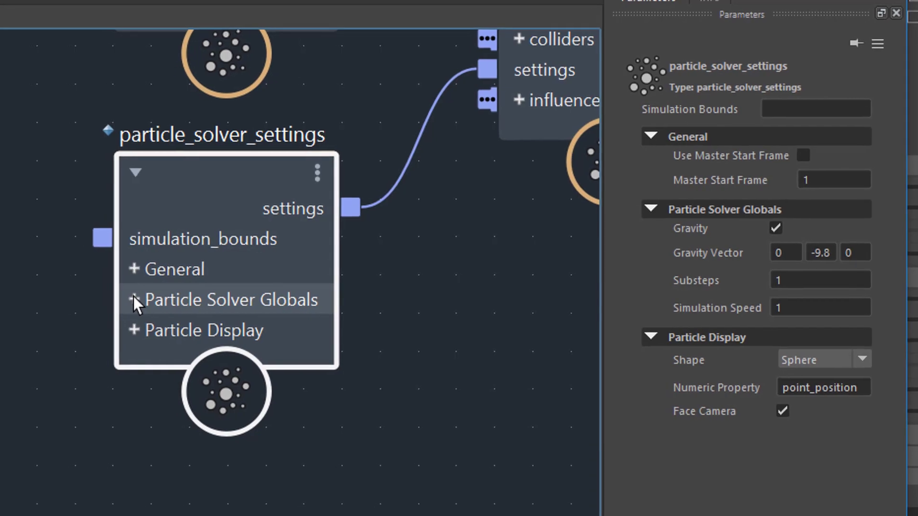
left_click(125, 300)
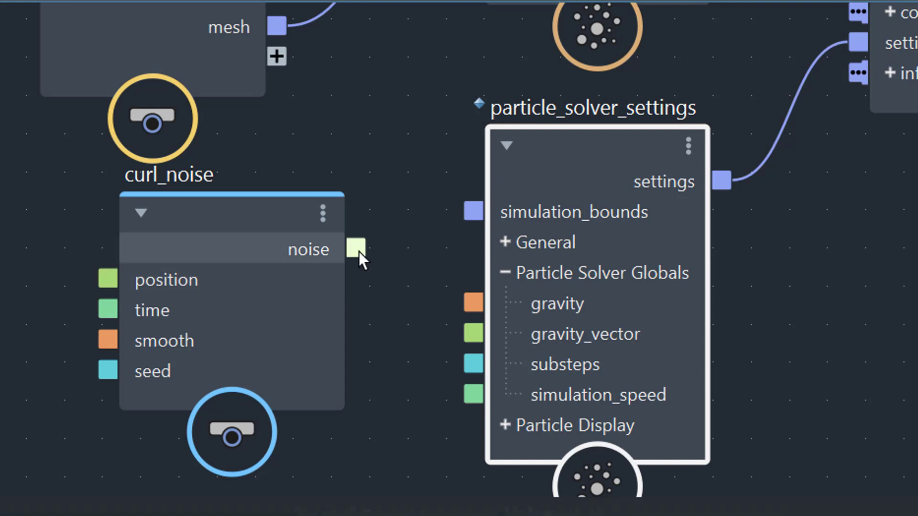
left_click_drag(357, 250, 473, 334)
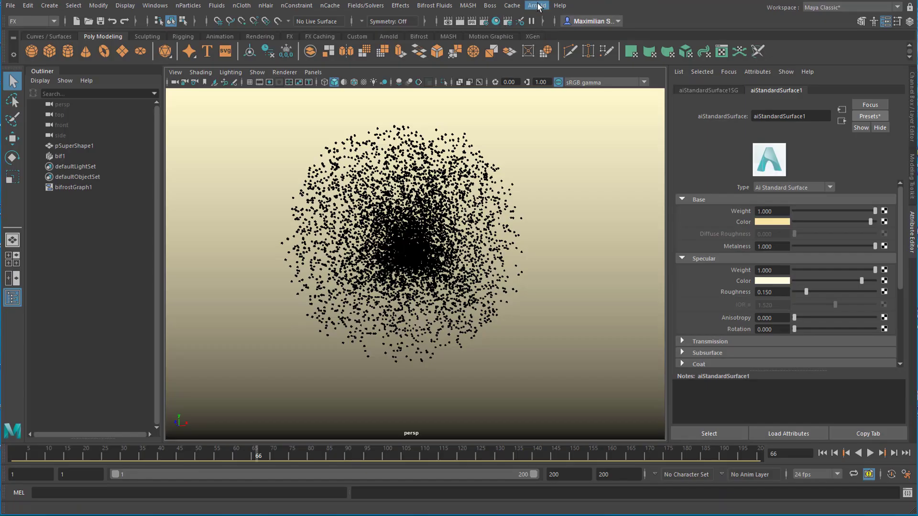
Add an Arnold Skydome Light (aiSkyDomeLight1) to the scene
left_click(537, 5)
left_click(694, 78)
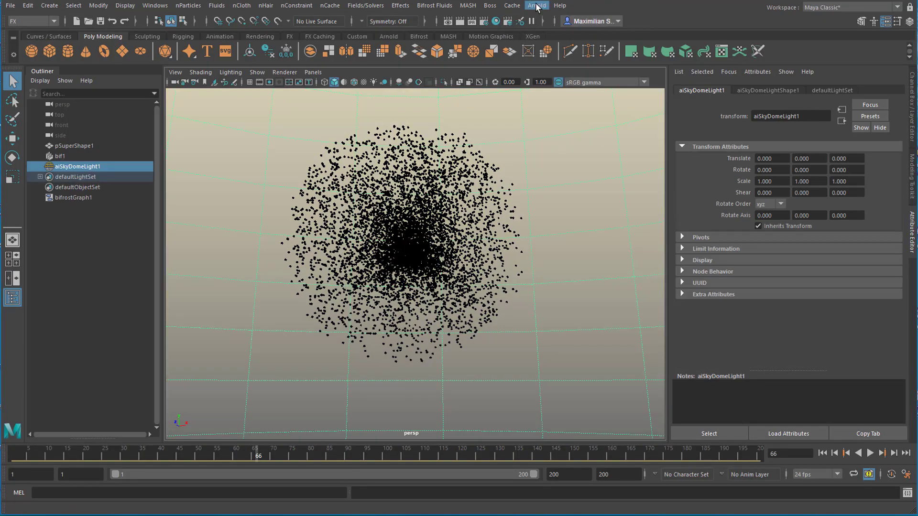